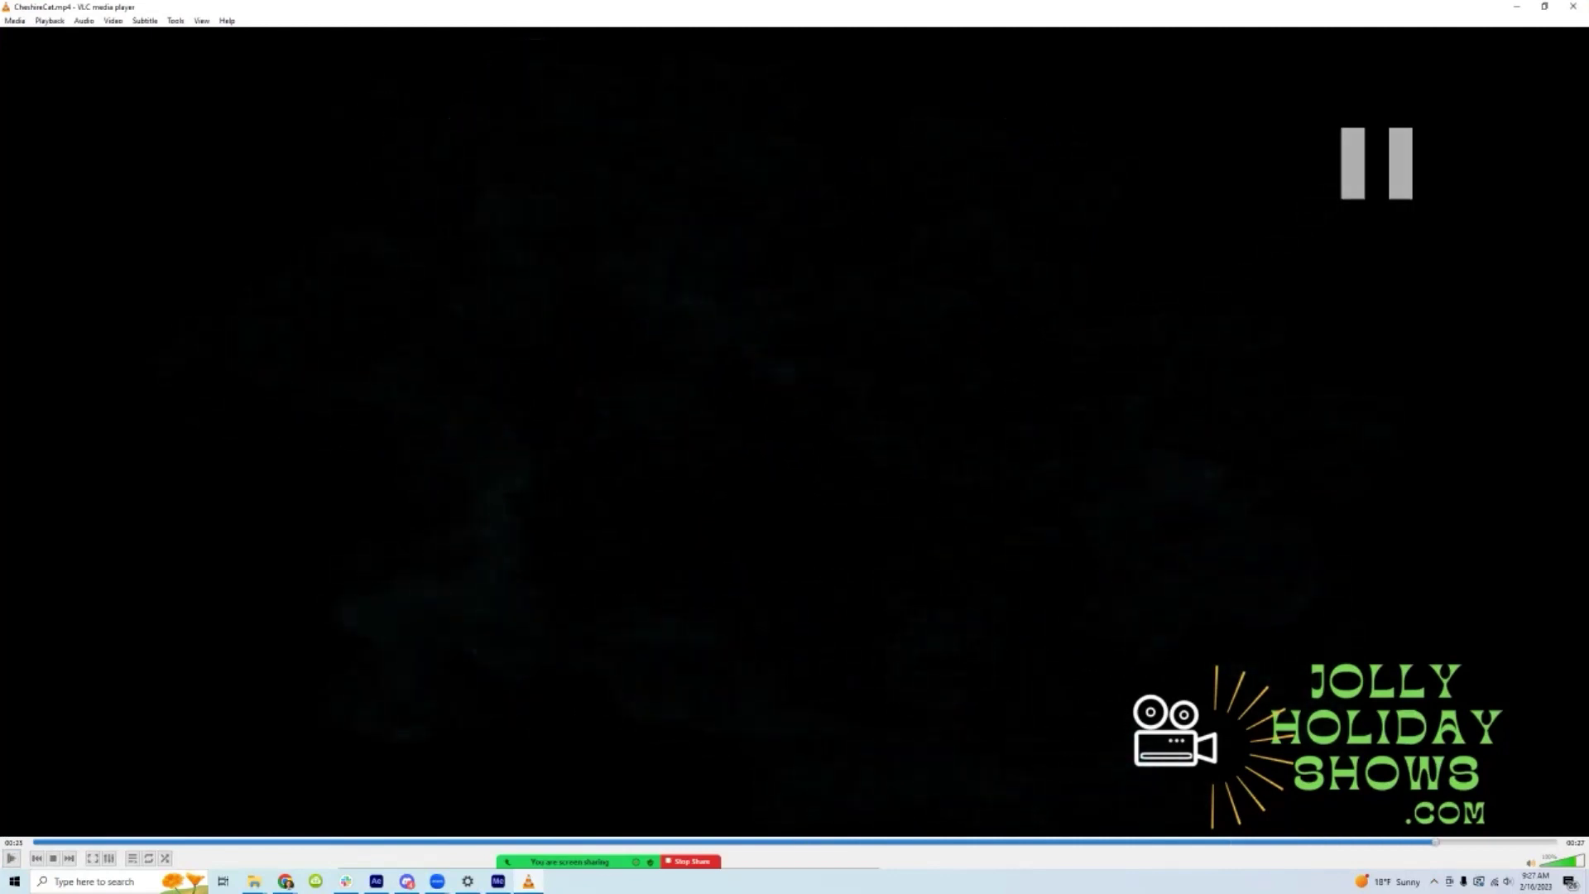
- Switch to File Explorer, maximize the Midjourney assets folder and browse back to its first images
mouse_move(254, 881)
left_click(143, 811)
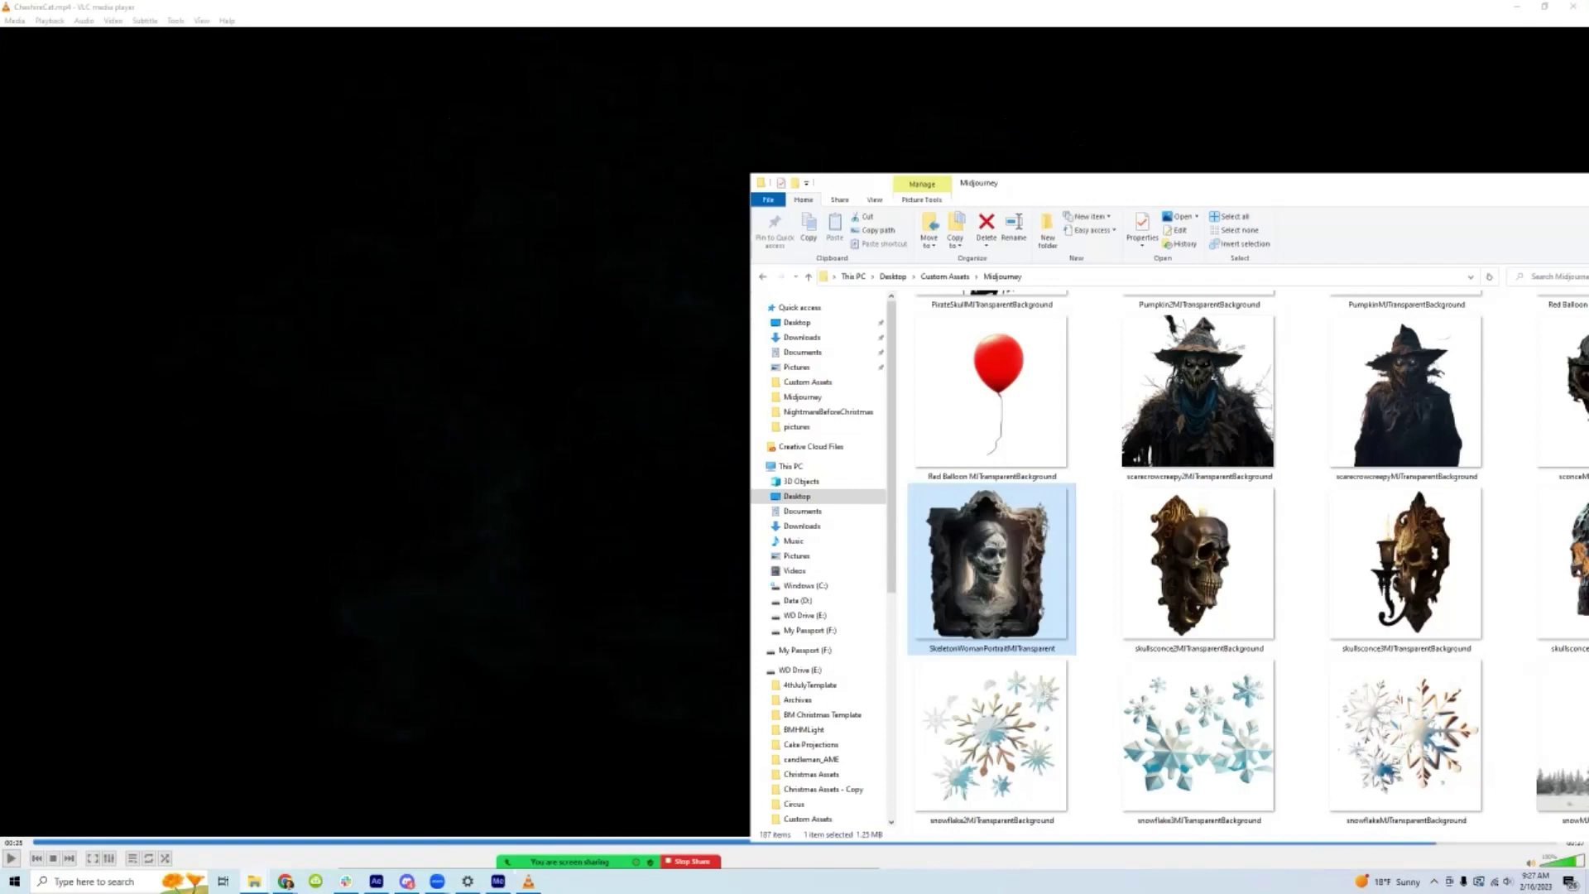
double_click(1172, 192)
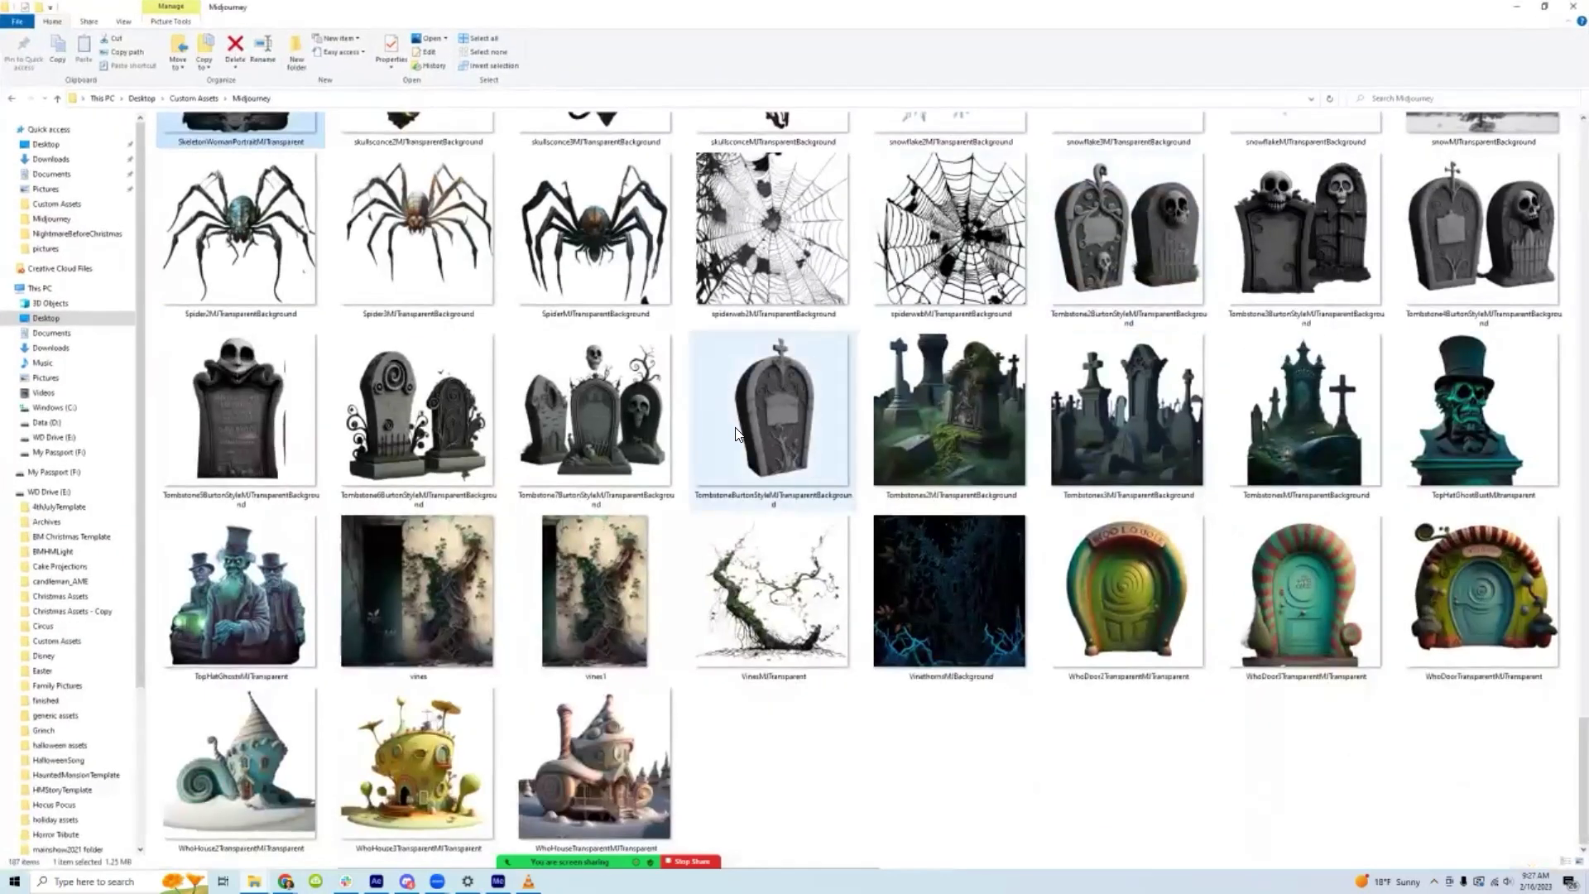
scroll(845, 547, "up", 10)
scroll(844, 546, "up", 5)
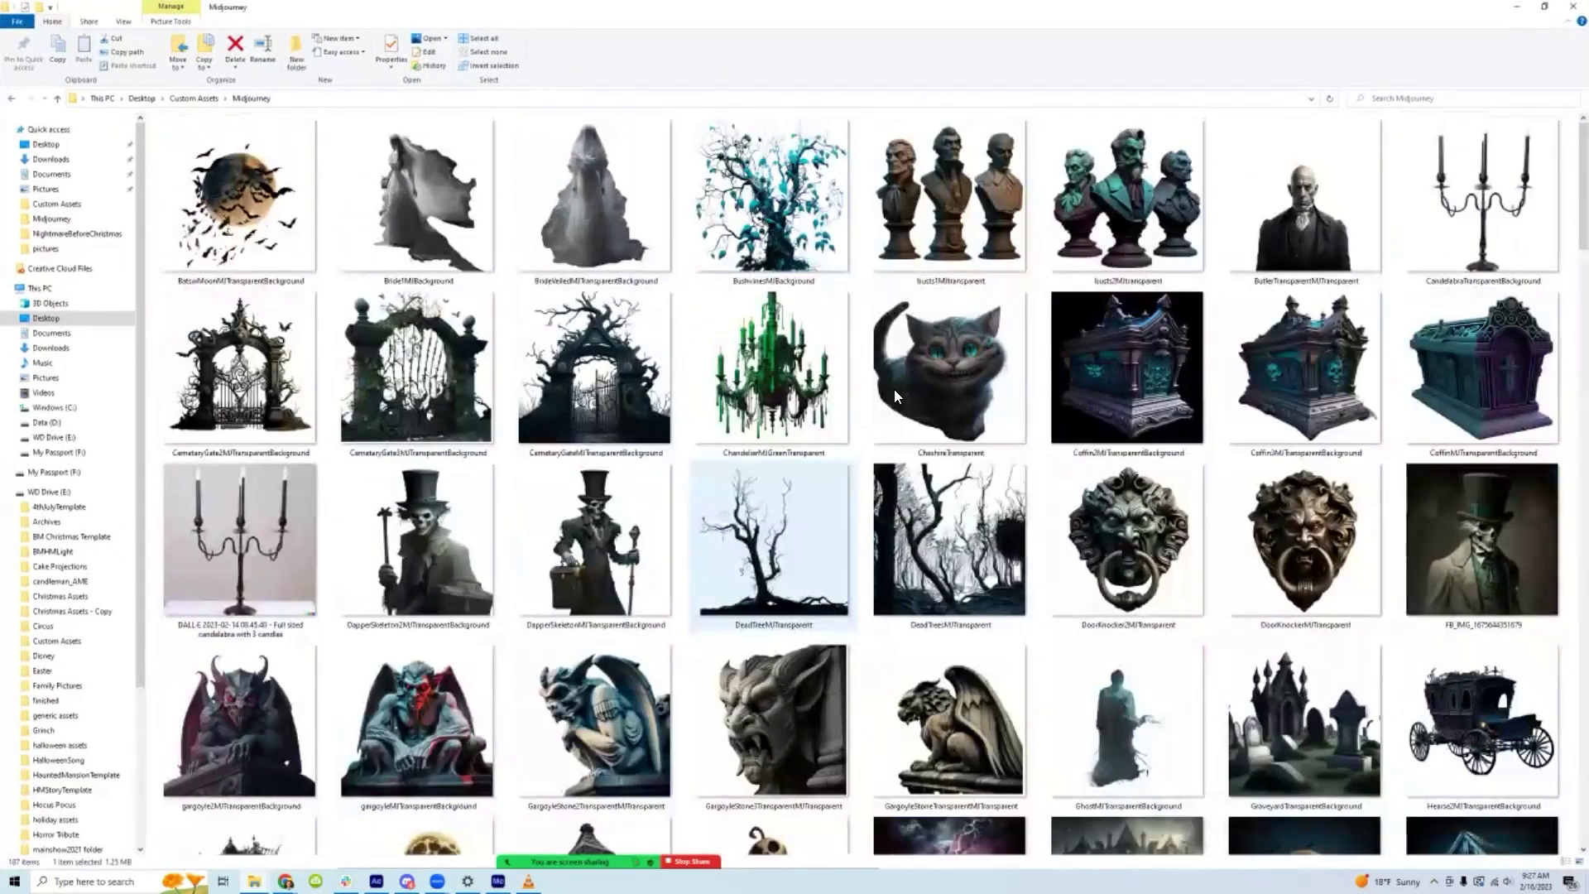
- View the CheshireTransparent image at full size in the photo viewer and close it
mouse_move(922, 369)
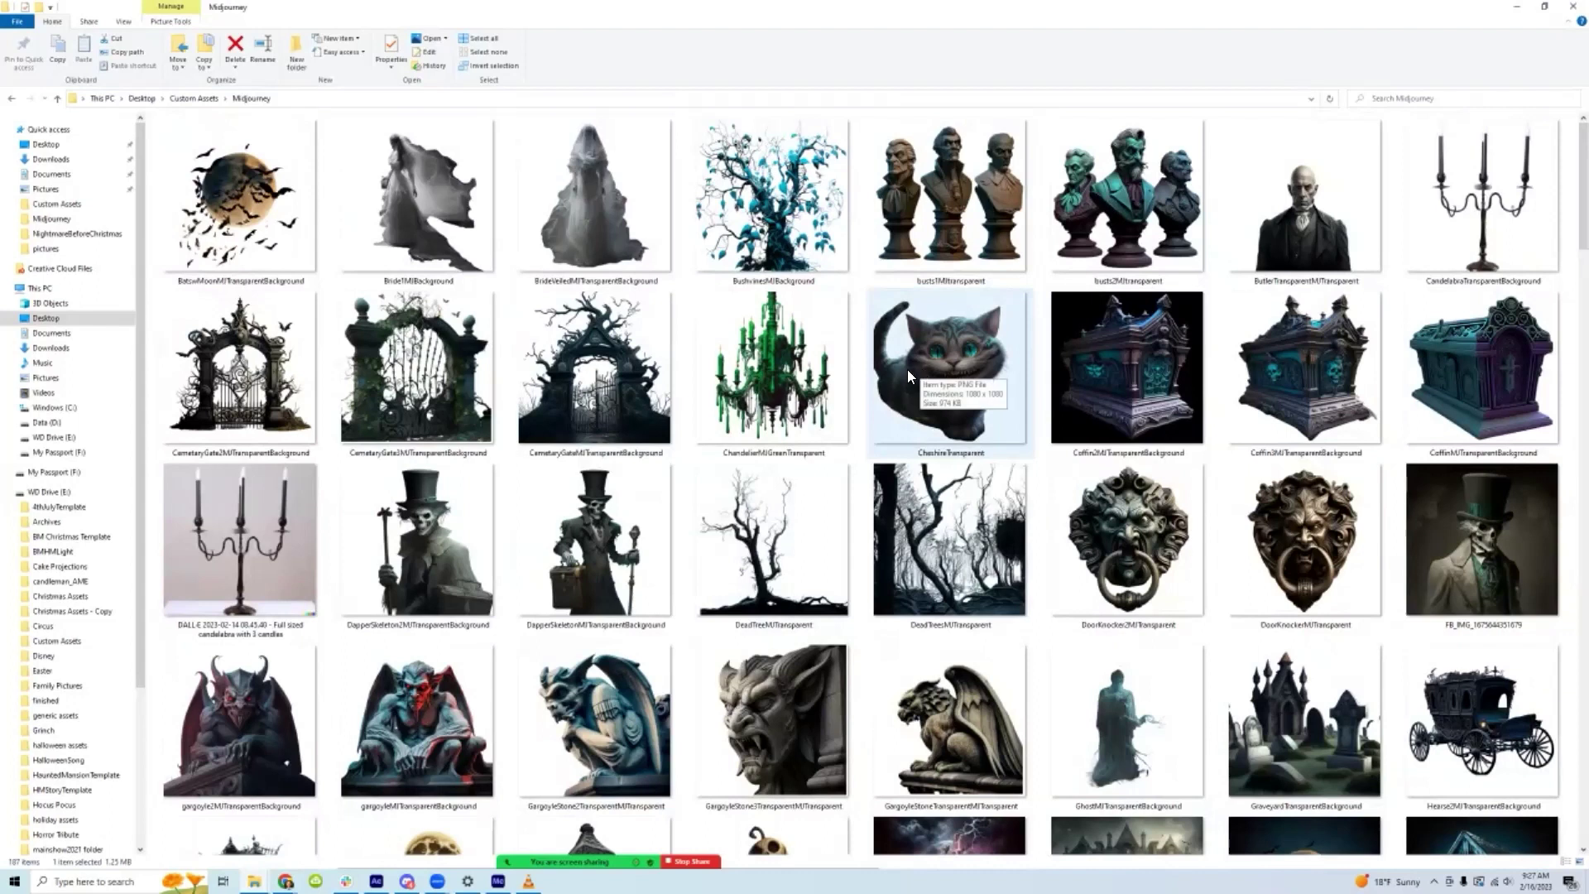
double_click(954, 391)
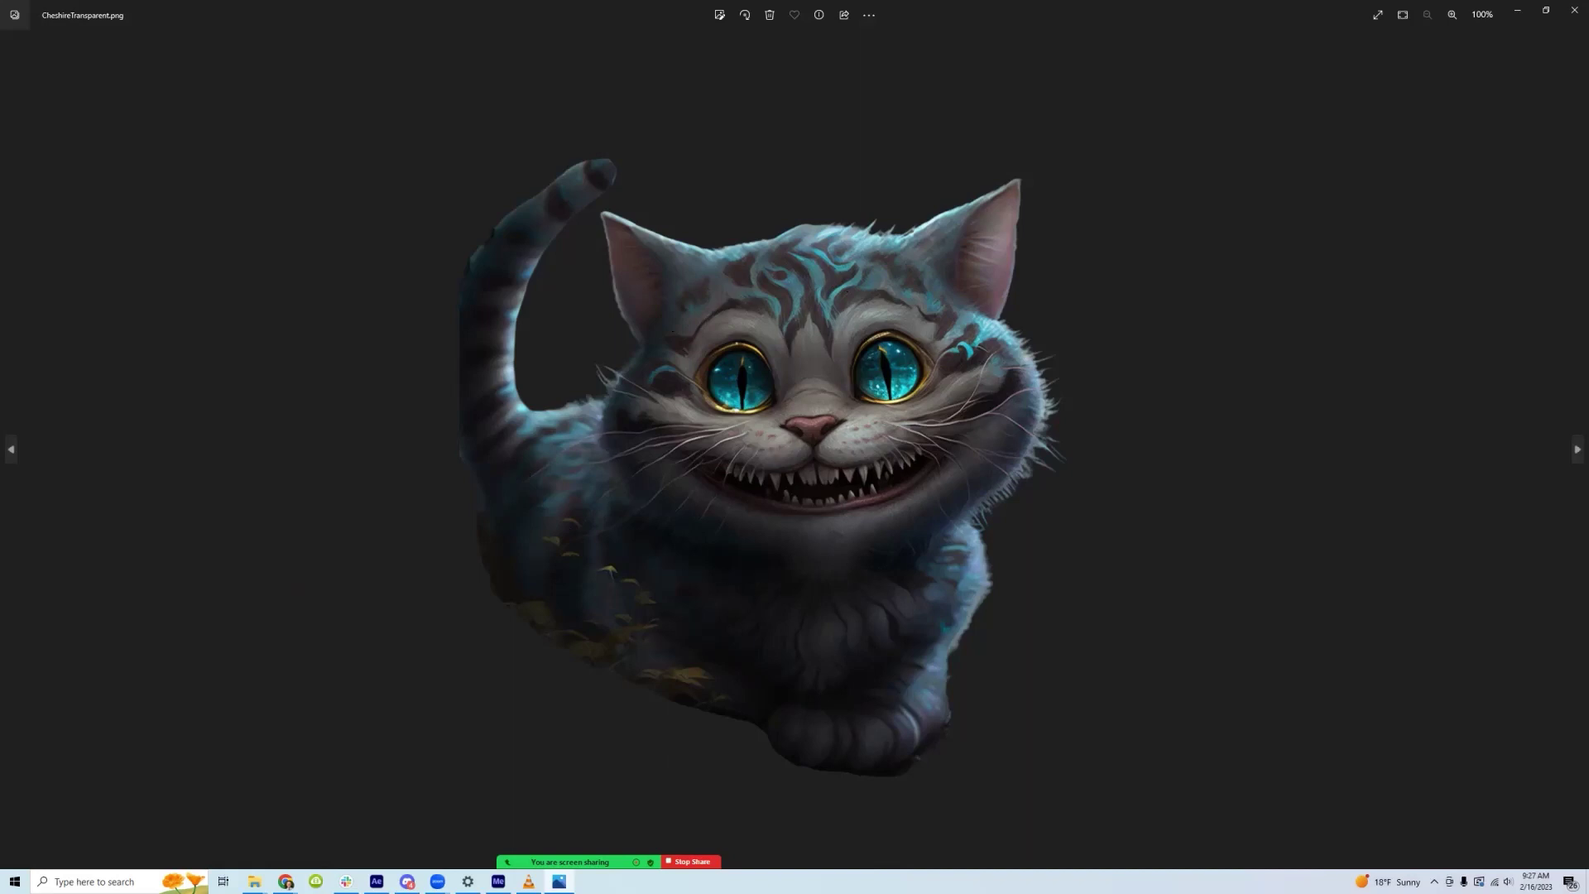
left_click(1574, 10)
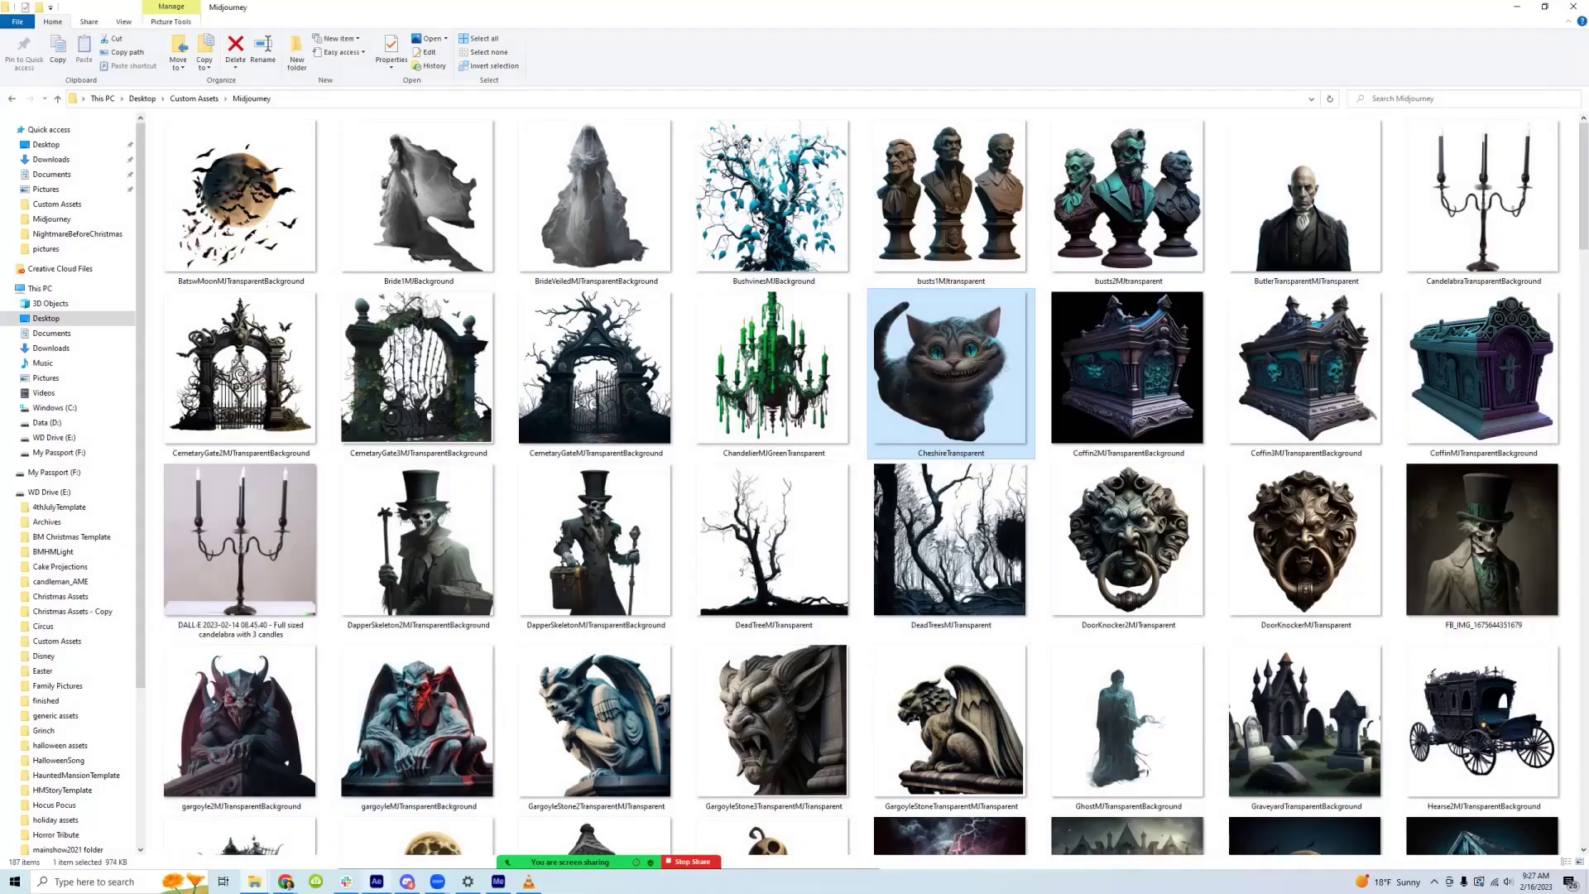
- Switch to After Effects and review the opening eye animation of the Cheshire composition at 100% view
left_click(1516, 7)
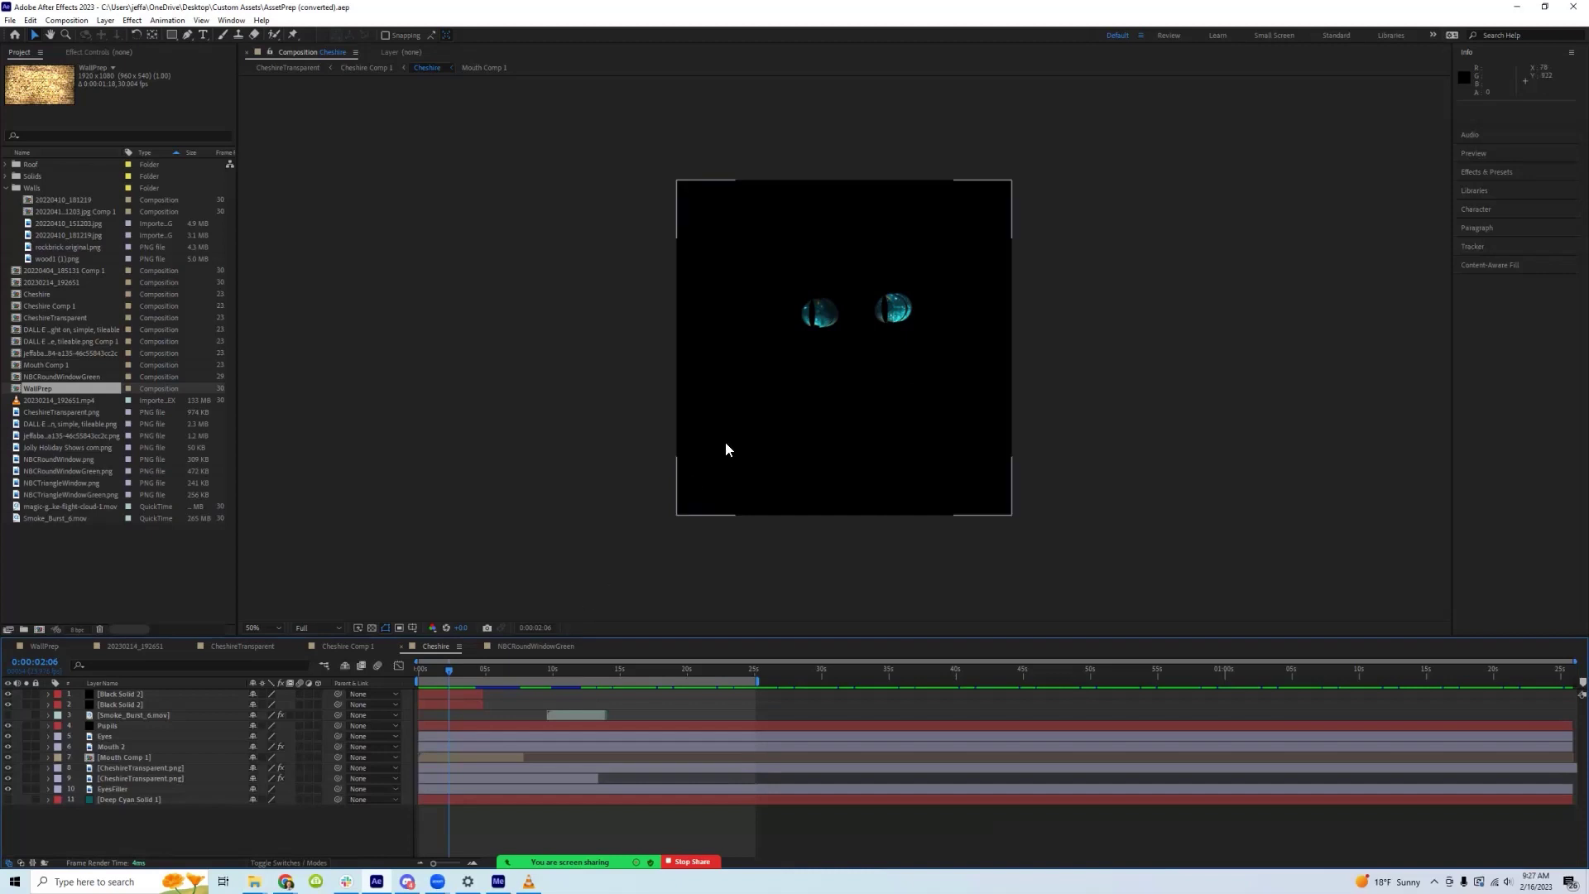
key("slash")
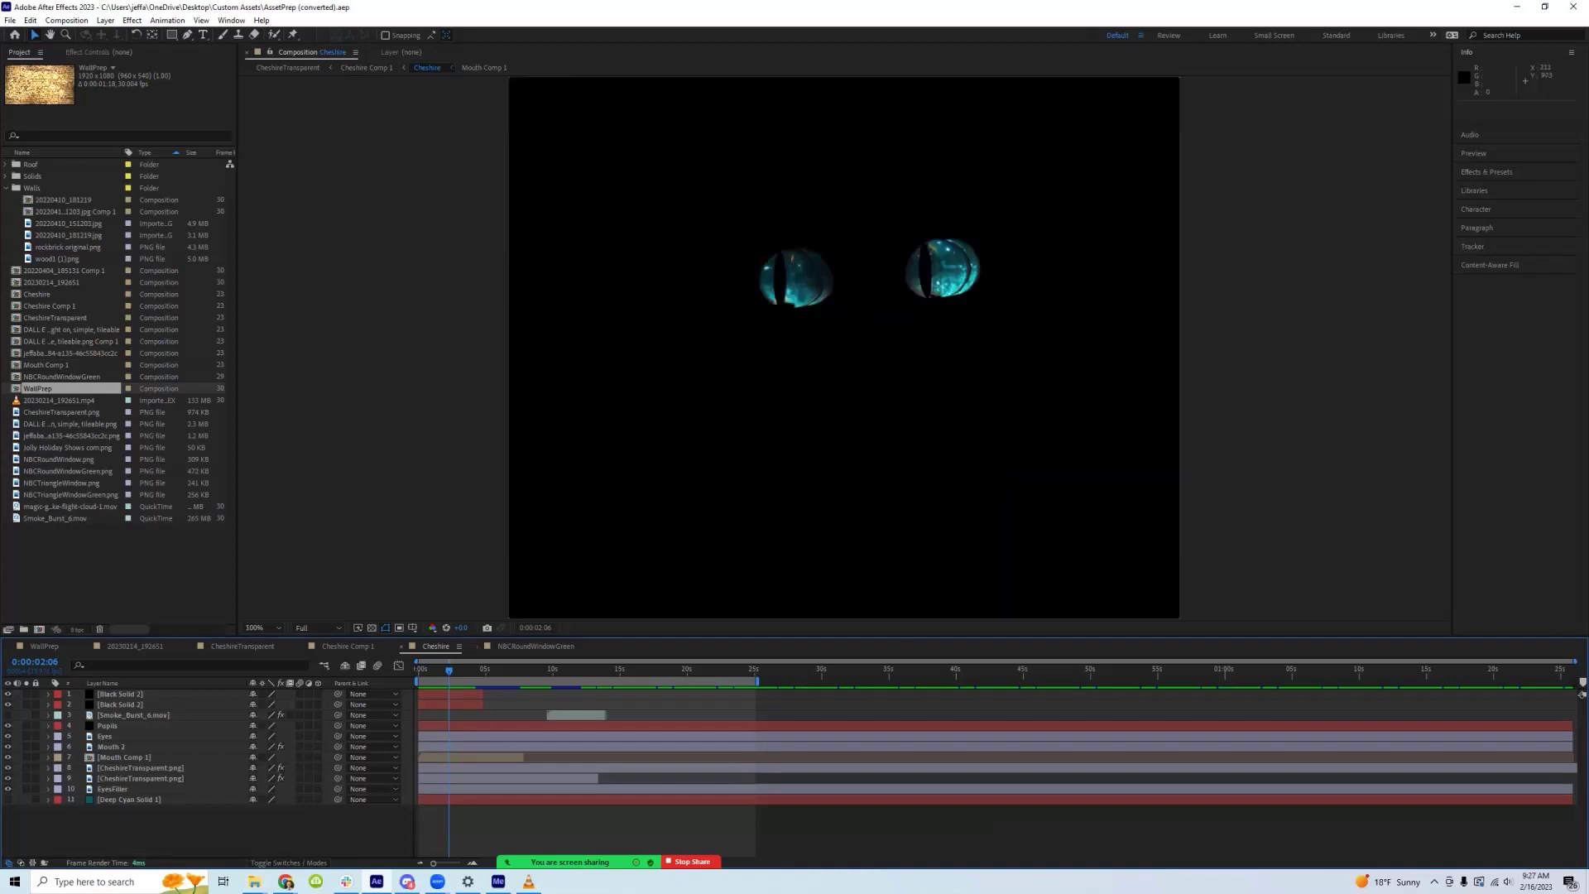
key("space")
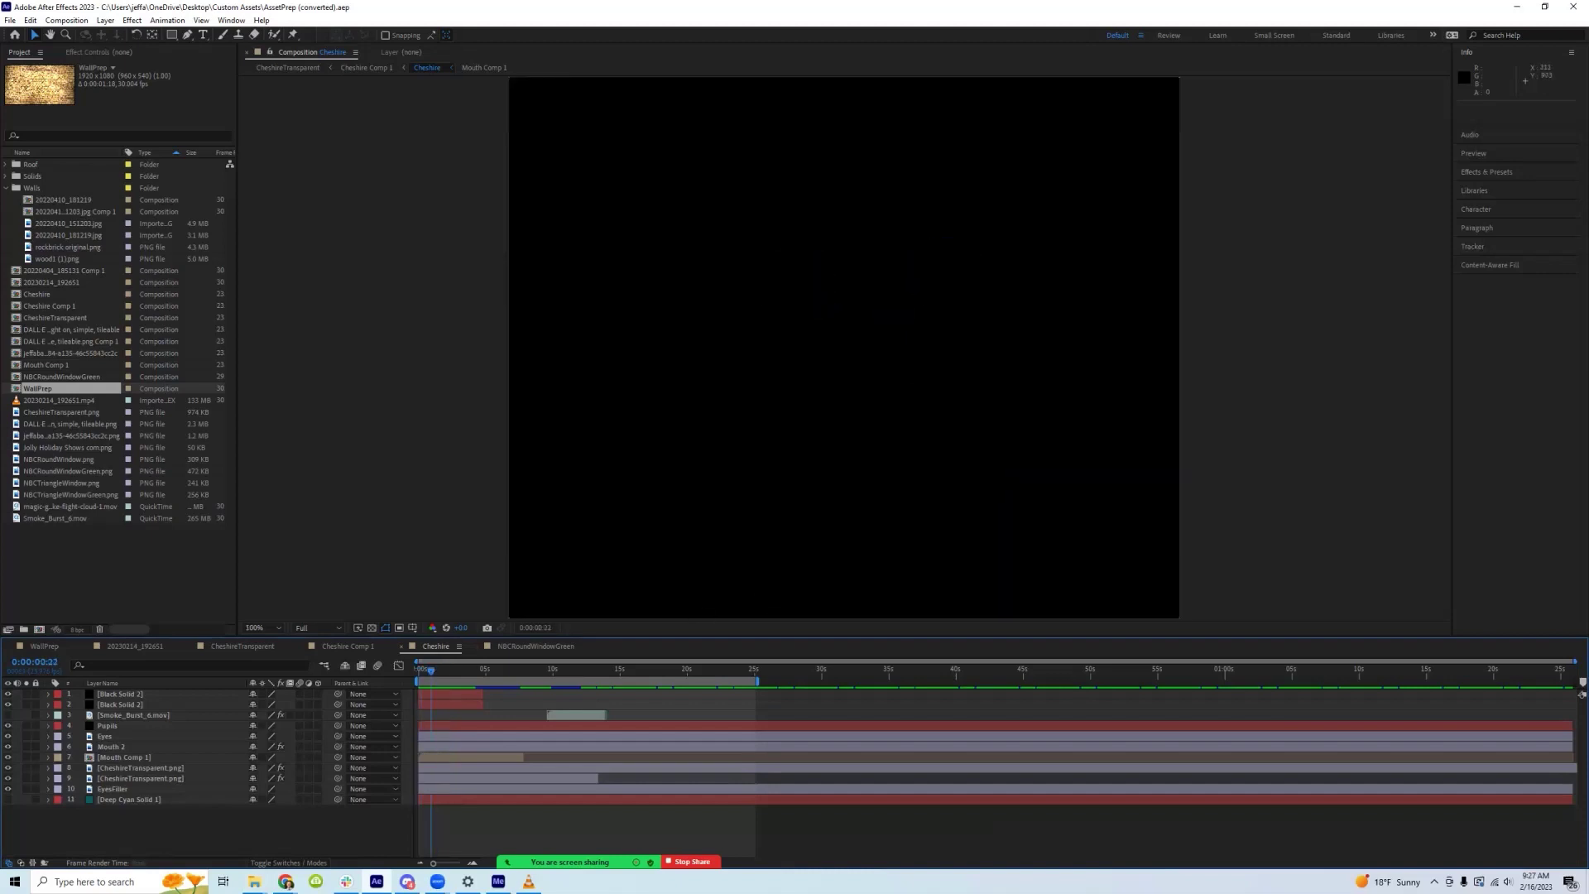
mouse_move(431, 670)
left_mouse_down()
mouse_move(563, 670)
mouse_move(419, 670)
left_mouse_up()
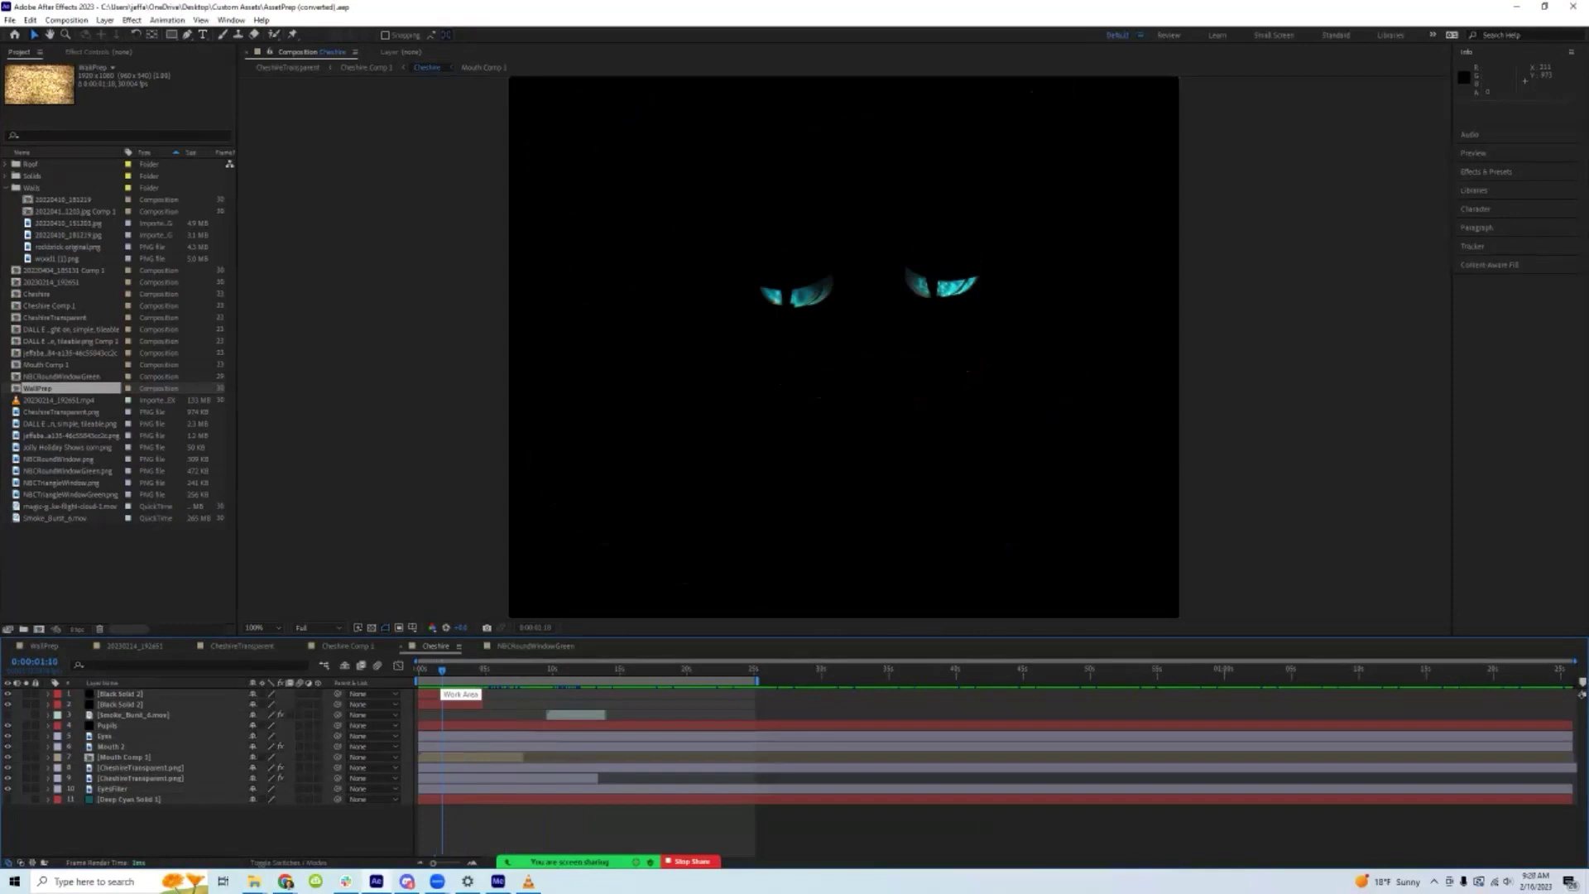
- Inspect the Black Solid and Smoke_Burst layers, ending with the second Black Solid layer selected to show its eyelid mask
left_click(120, 704)
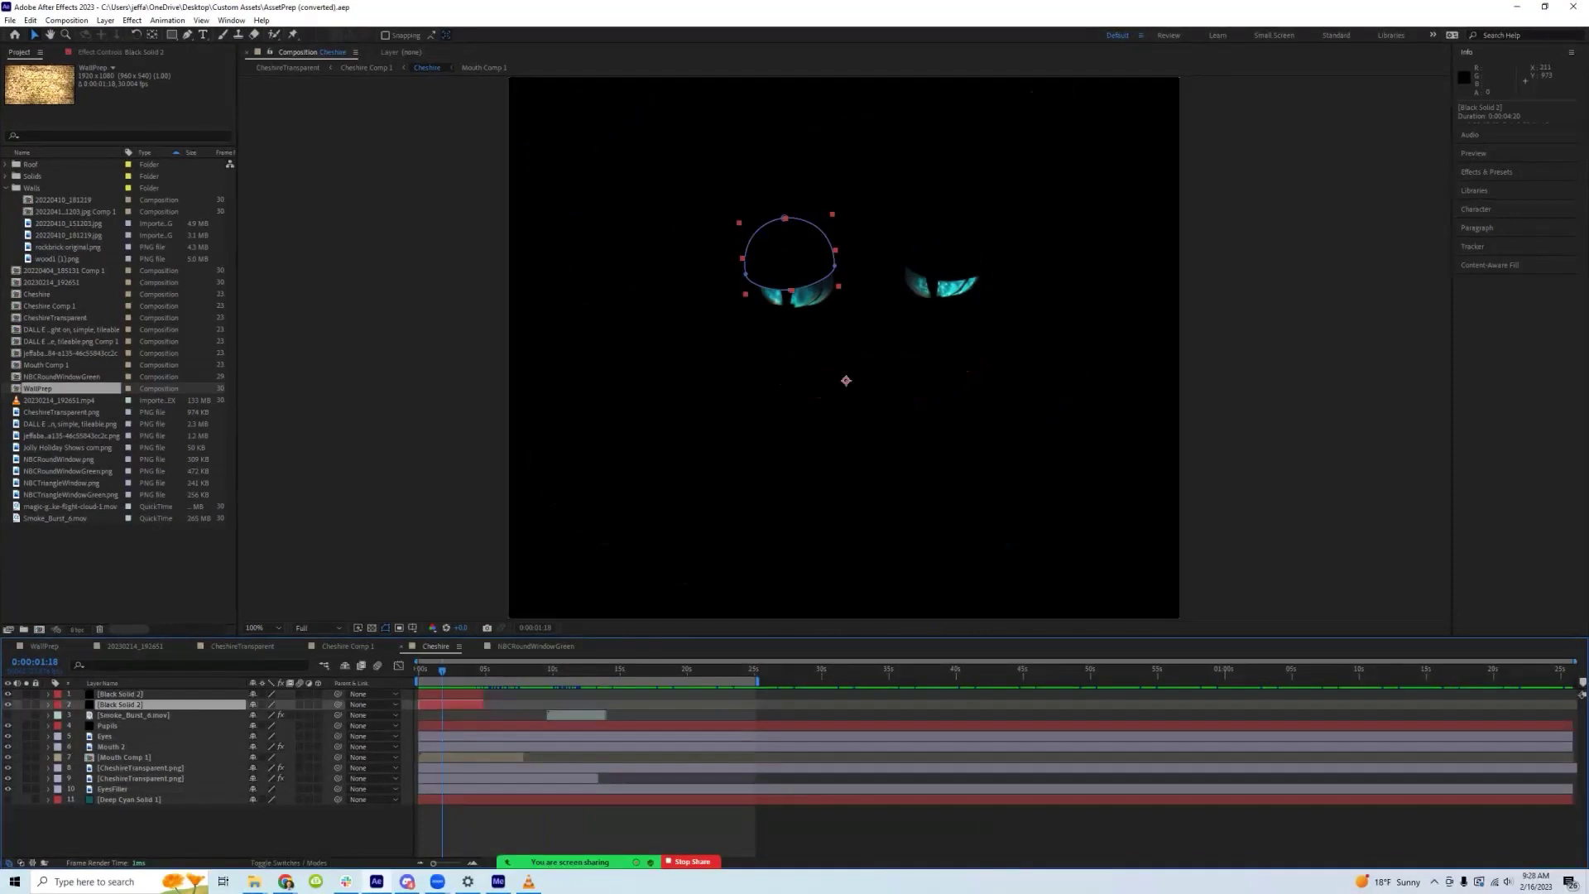
key("ctrl+Up")
left_click(132, 715)
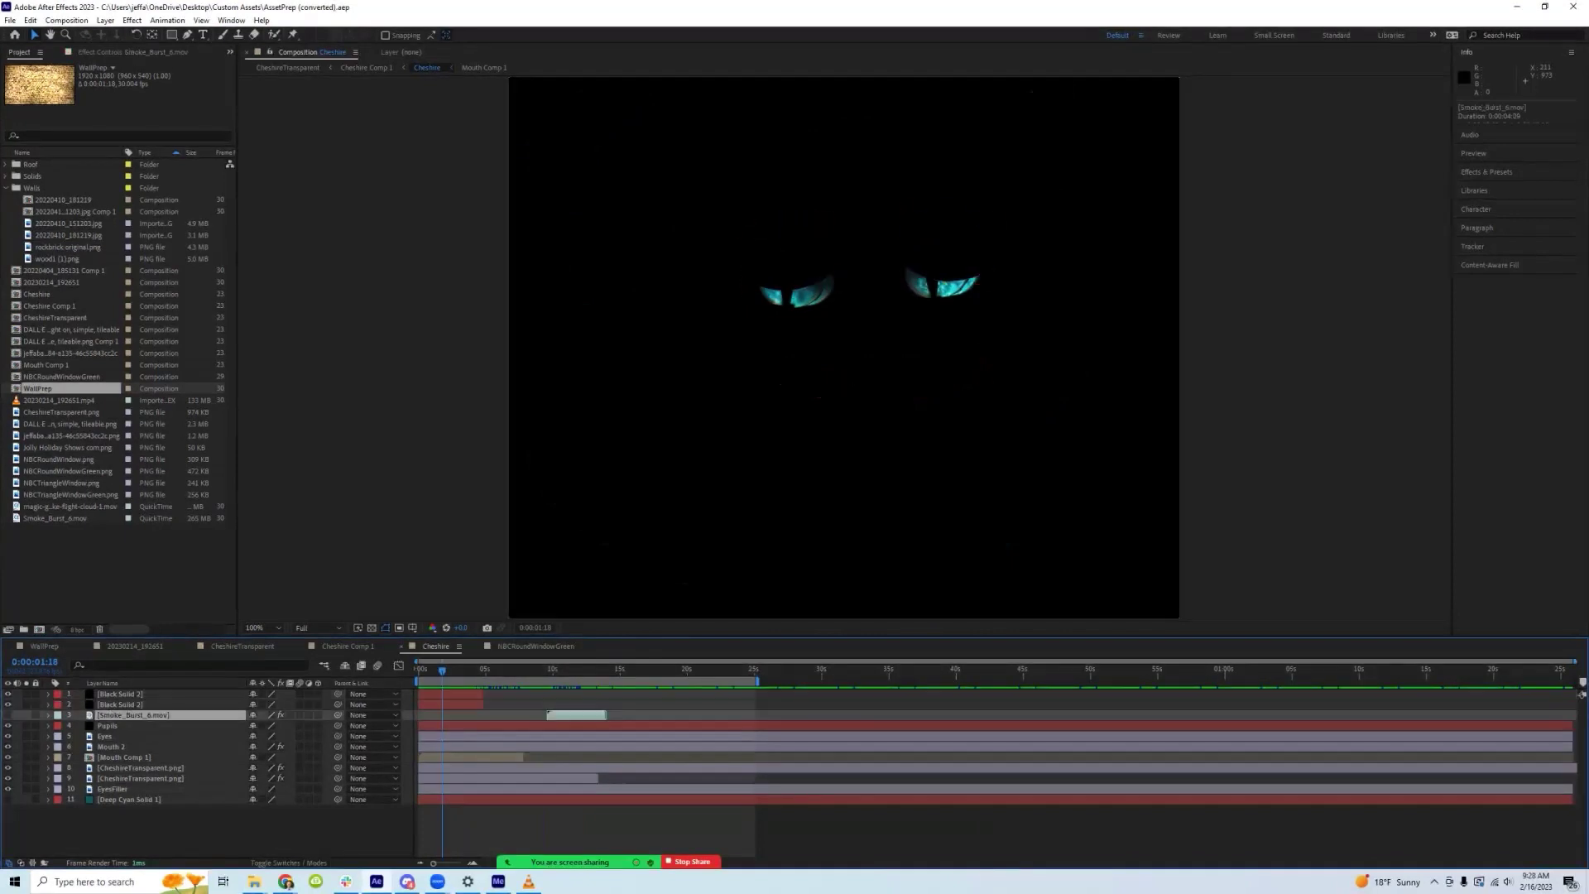
left_click(120, 694)
key("ctrl+Down")
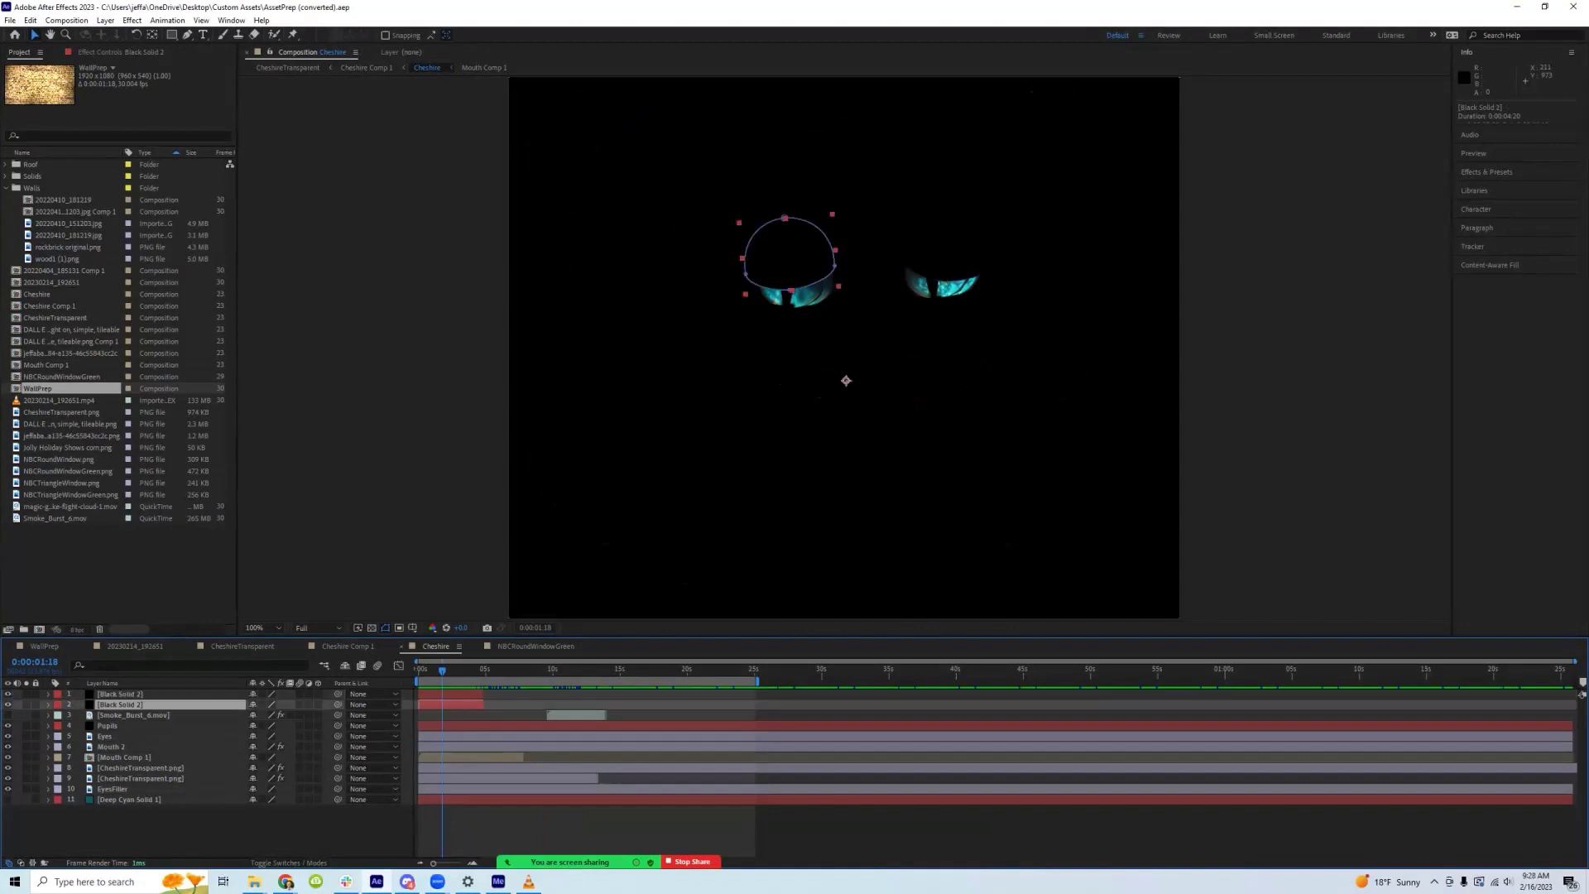
- Preview the blink and step back frame by frame to examine how the eyelid mask moves over the eye
key("space")
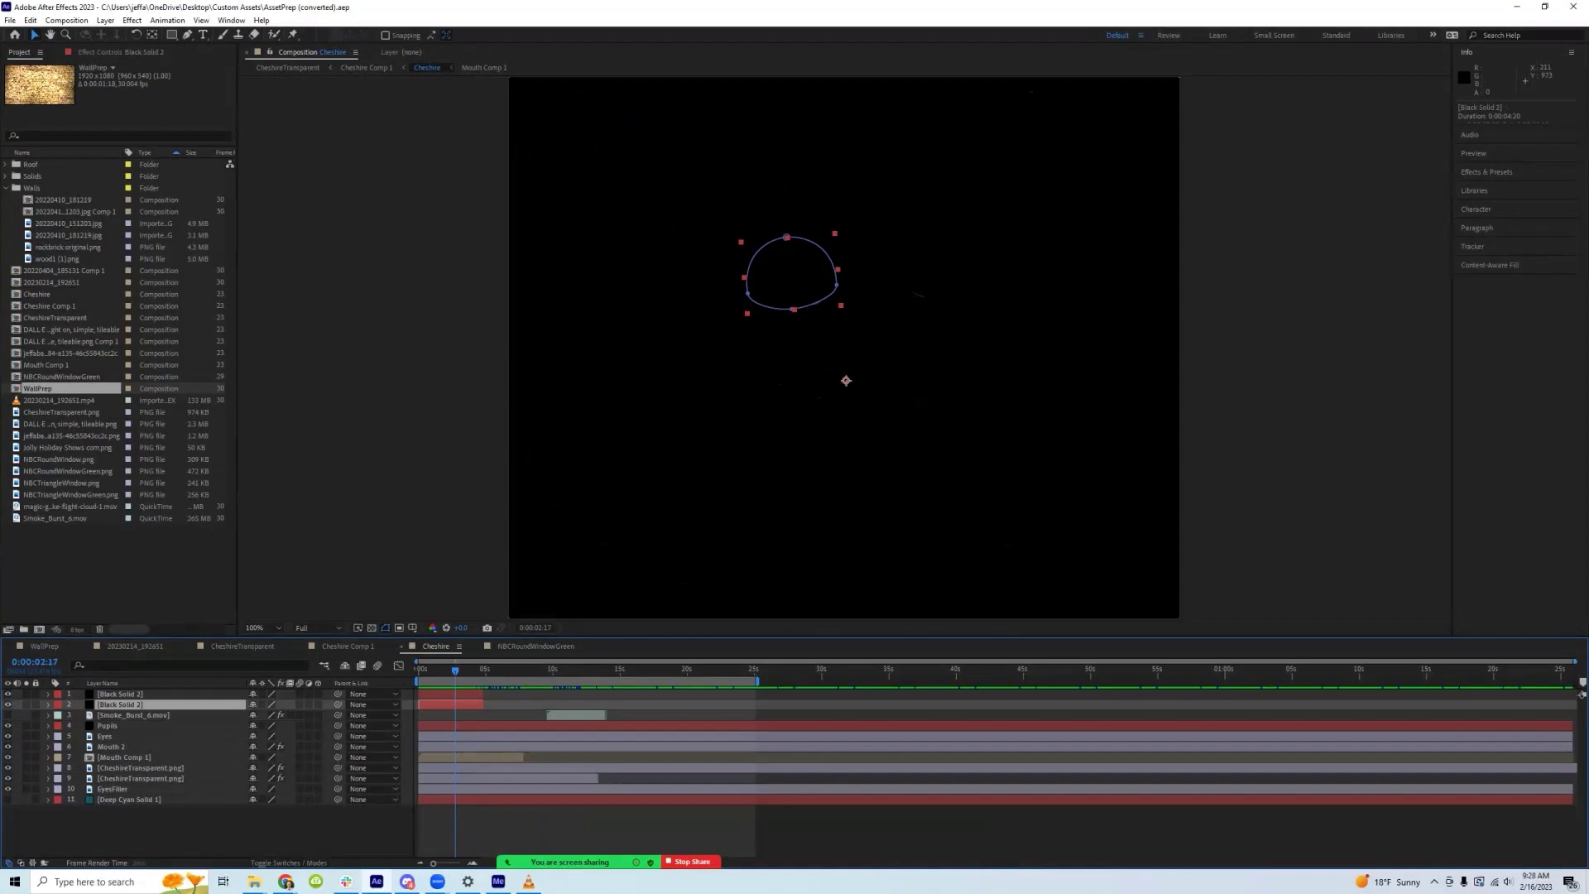
key("Page_Up")
key("Page_Up")
key("Page_Up")
key("Page_Up")
key("Page_Up")
key("Page_Up")
key("Page_Up")
key("Page_Up")
key("Page_Up")
key("Page_Up")
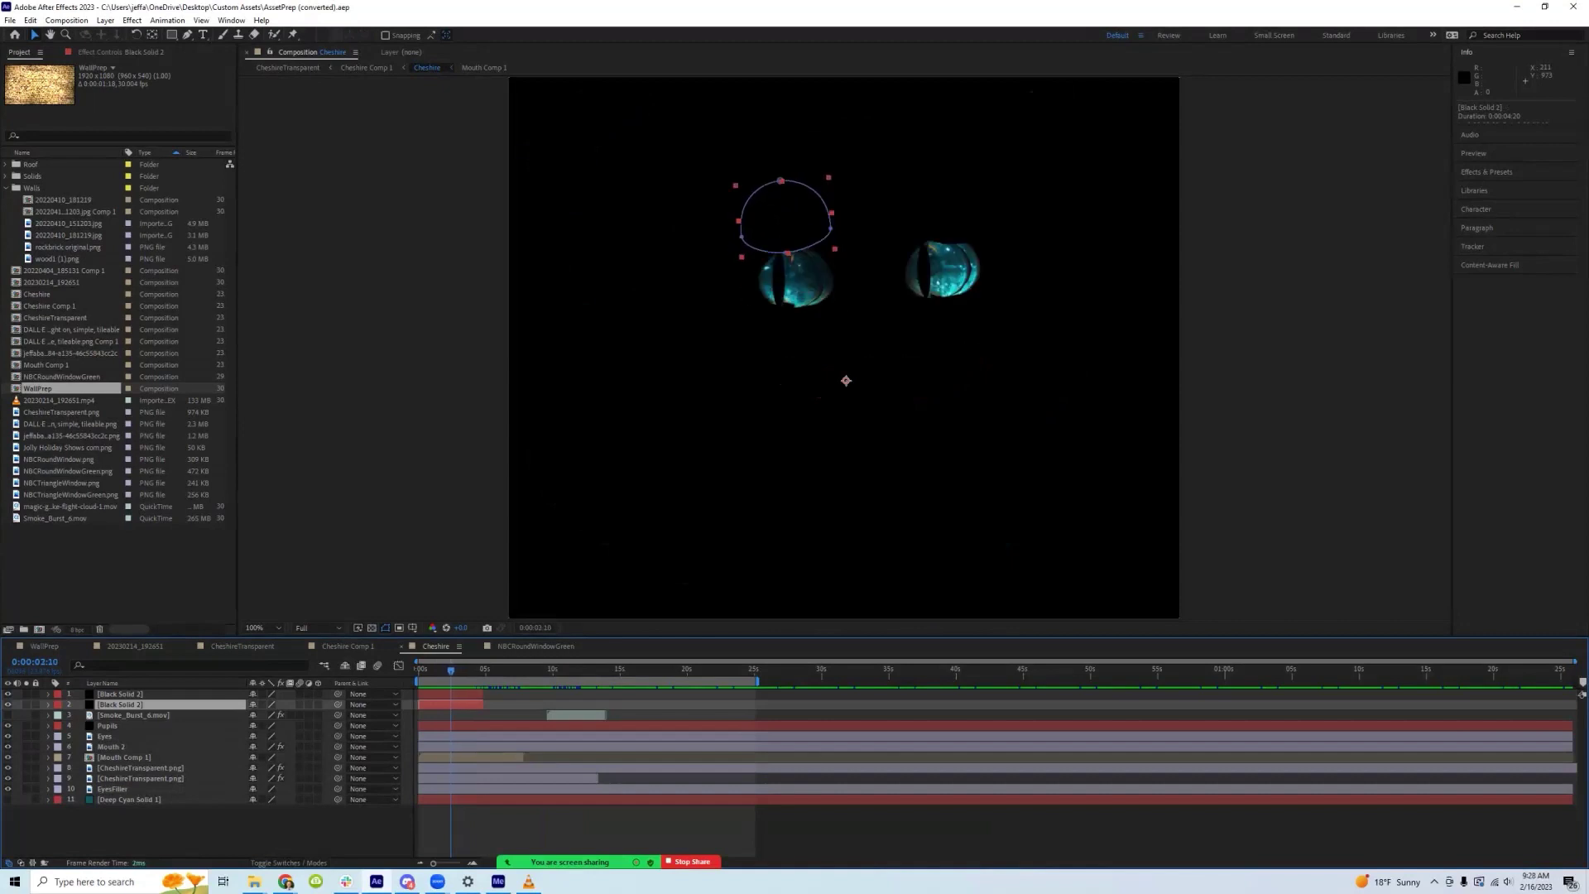
- Expand Mask 1 of the second Black Solid layer to show its Mask Path keyframes
key("ctrl+grave")
left_click(59, 725)
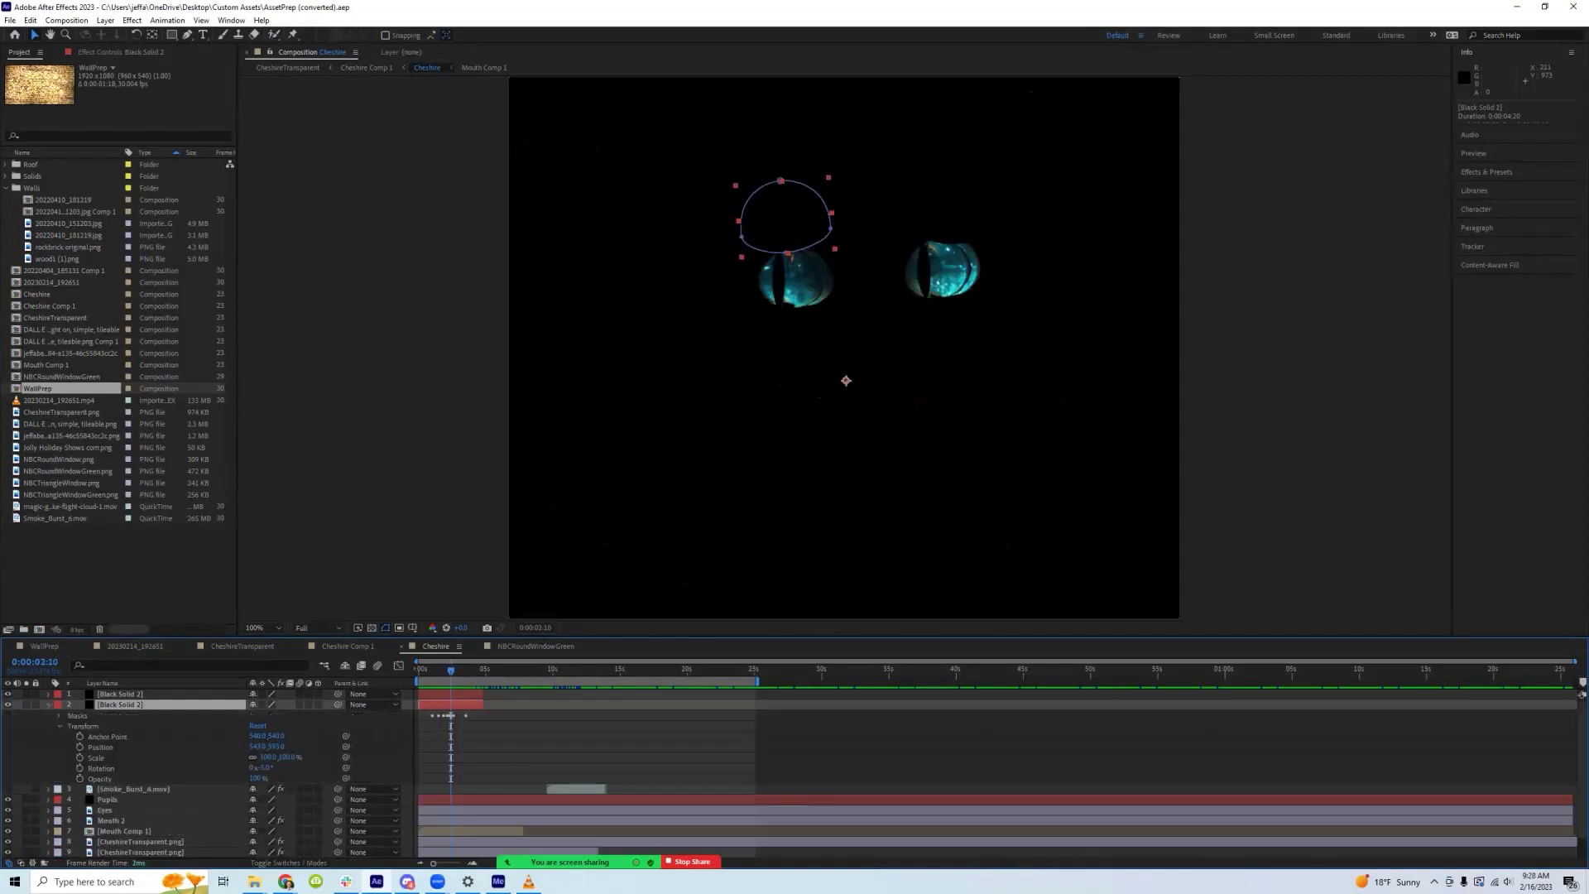
left_click(59, 726)
left_click(58, 715)
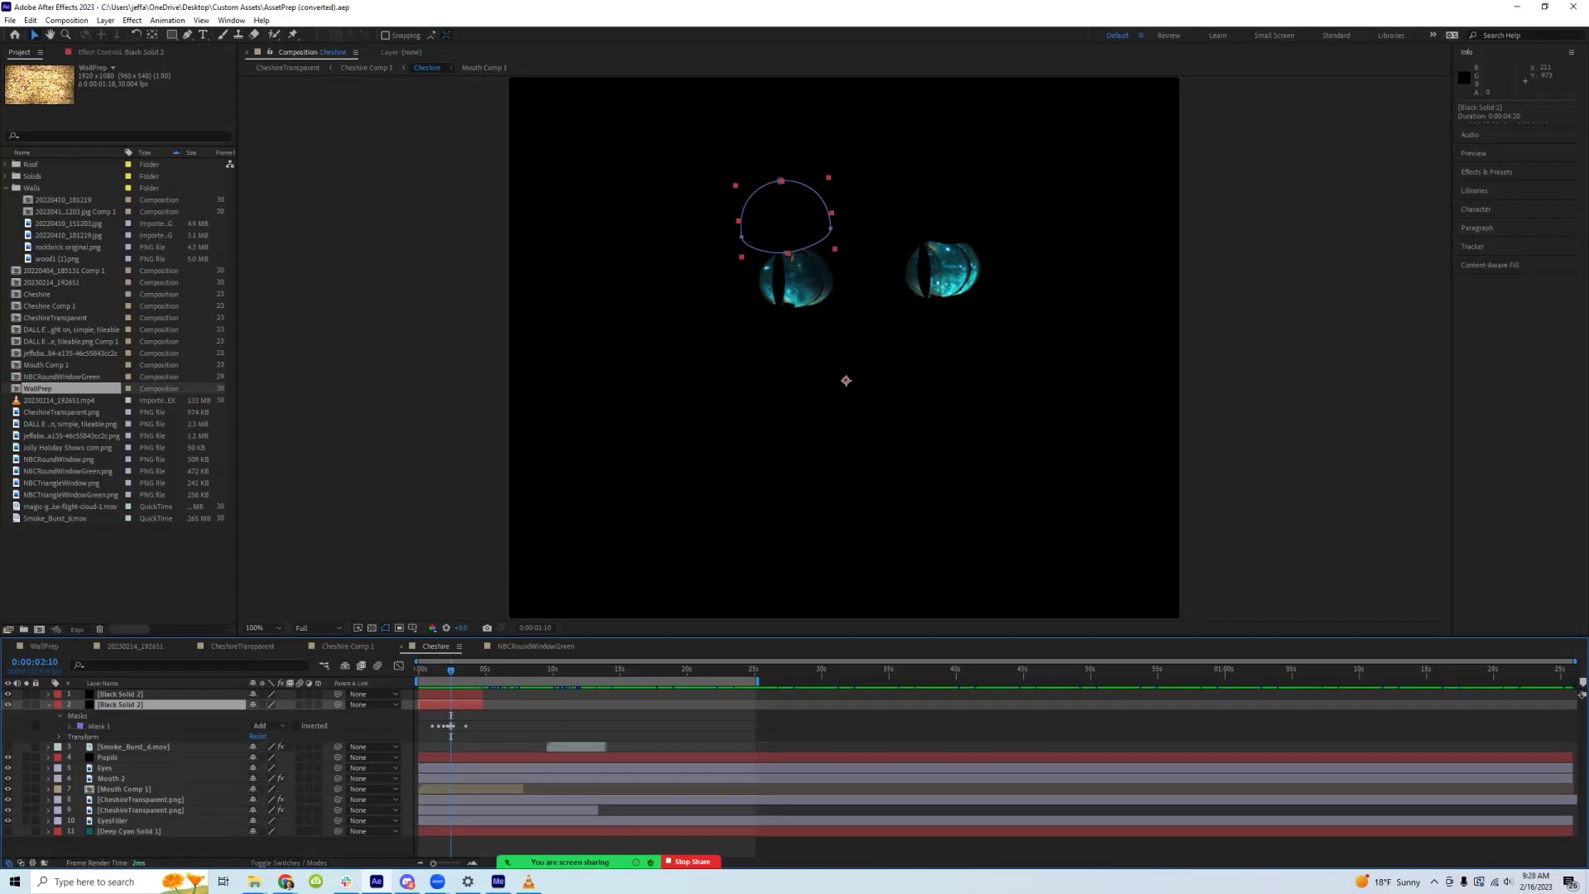
key("ctrl+grave")
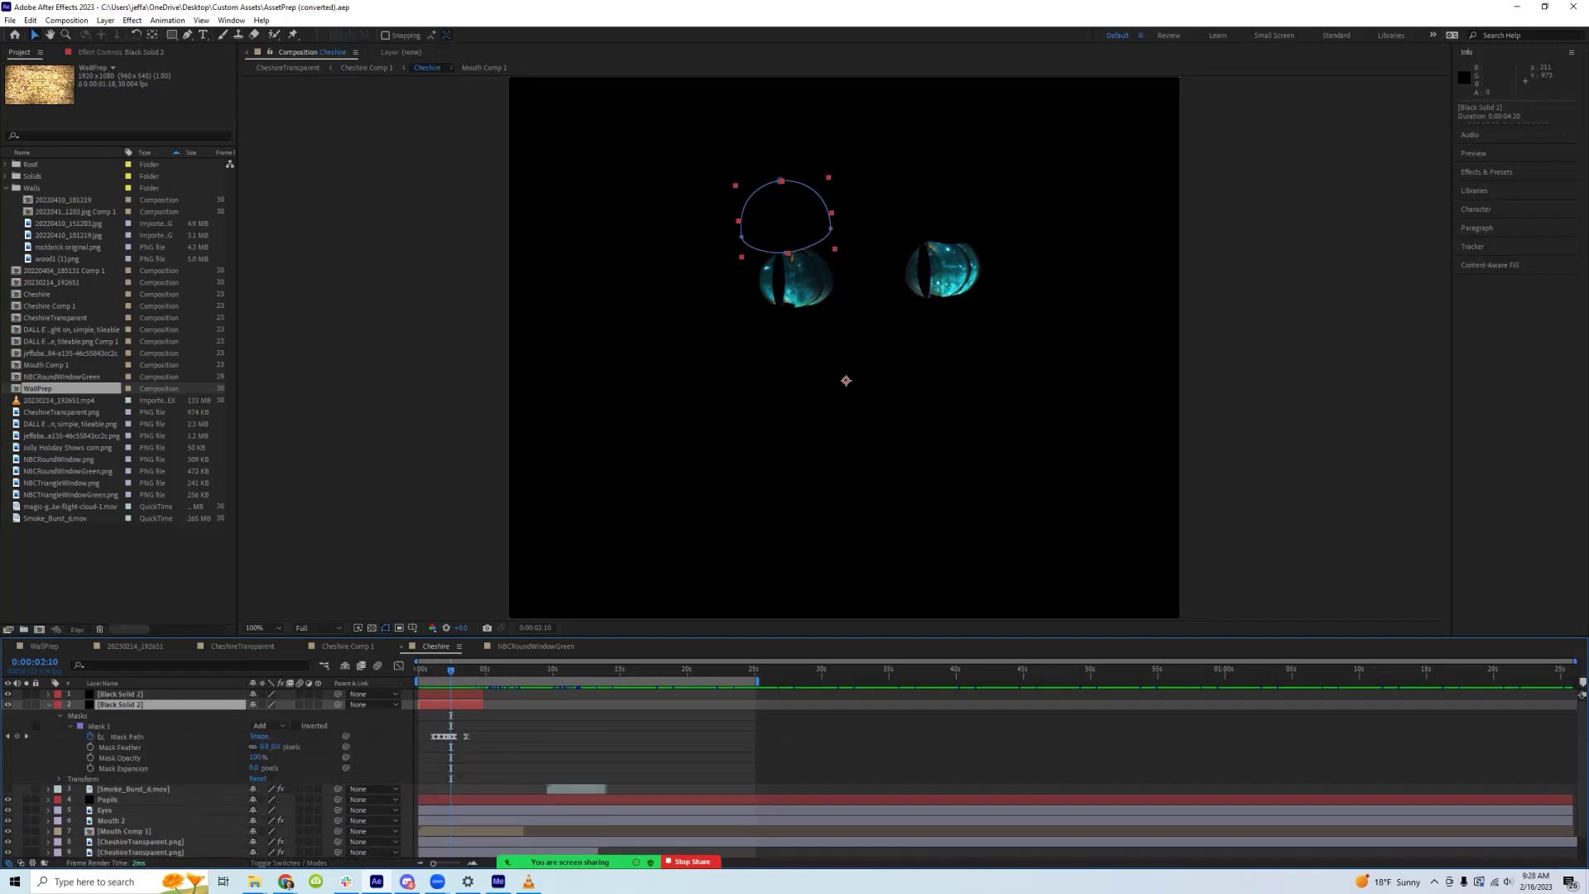
- Go back to the start of the Cheshire composition and preview the blink animation
mouse_move(451, 670)
left_mouse_down()
mouse_move(465, 671)
mouse_move(442, 670)
left_mouse_up()
key("Page_Up")
key("Page_Up")
key("Page_Up")
key("Page_Up")
key("Page_Up")
key("Page_Up")
key("Page_Up")
key("Page_Up")
key("Page_Up")
key("Page_Up")
key("Page_Up")
key("Page_Up")
key("Page_Up")
key("Page_Up")
key("Page_Up")
key("Page_Up")
key("Page_Up")
key("Page_Up")
key("Page_Up")
key("Page_Up")
key("space")
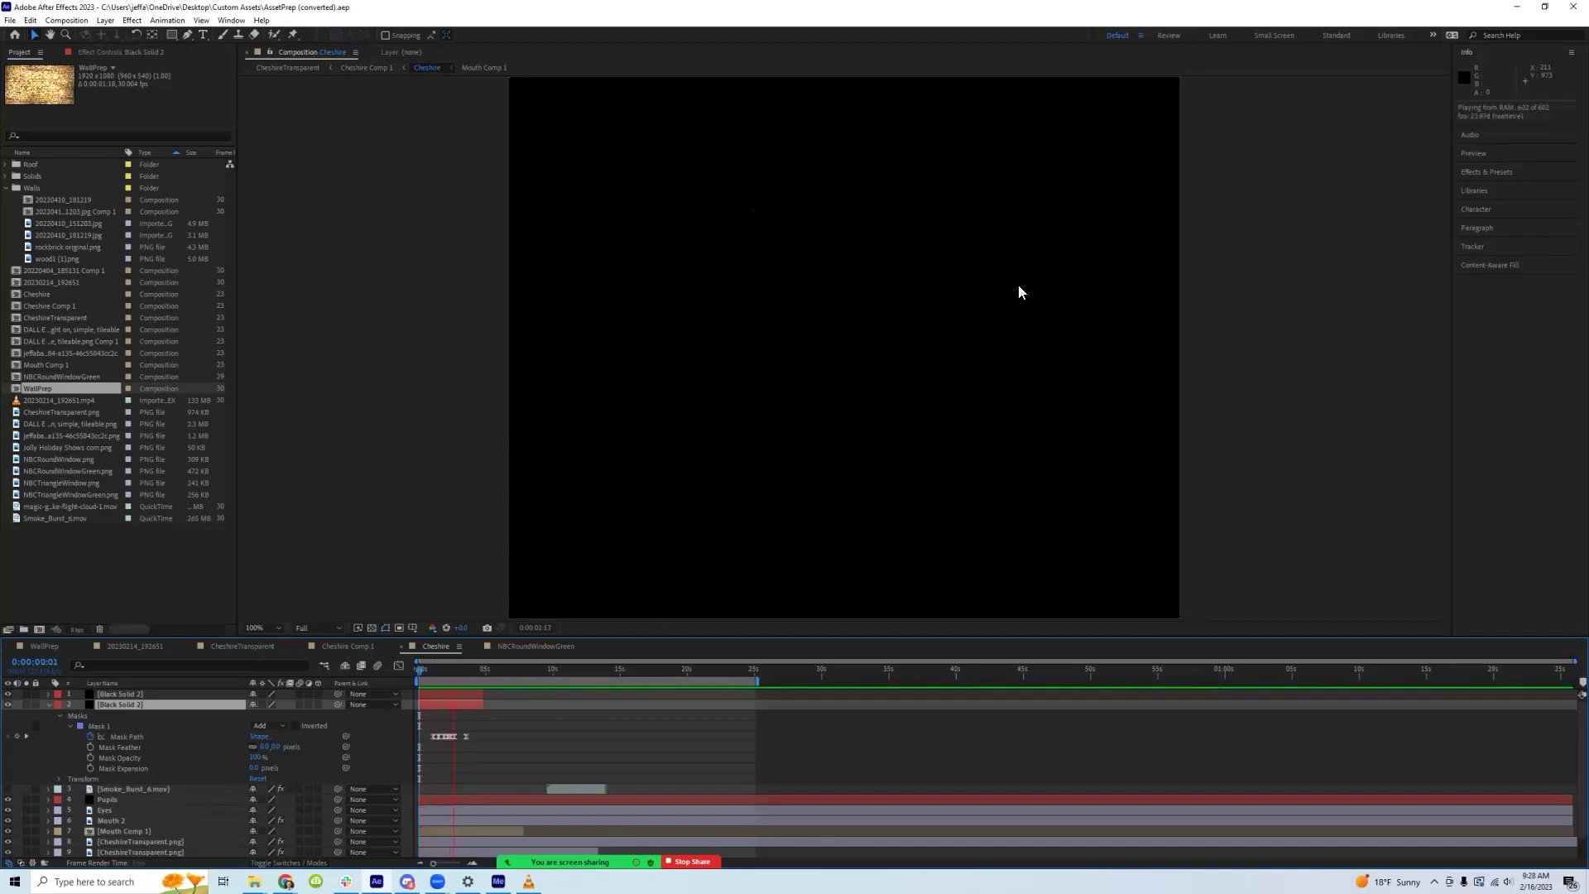
- Collapse the eyelid layer's properties, hide the Pupils layer and enlarge the view of the eyes to 200%
key("space")
key("u")
left_click(107, 724)
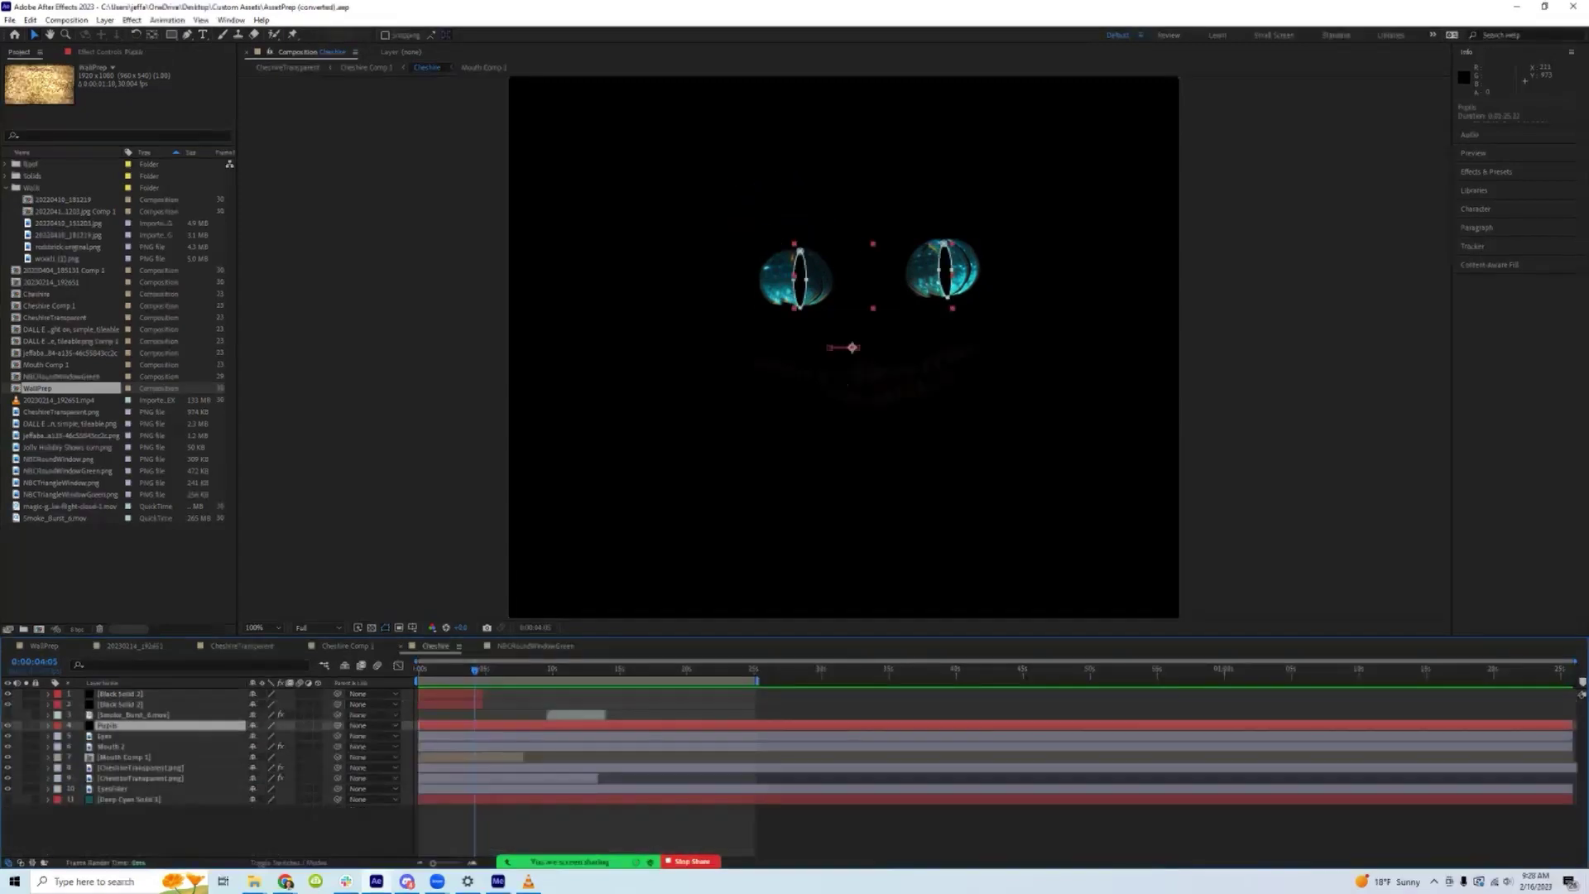
left_click(7, 725)
key("period")
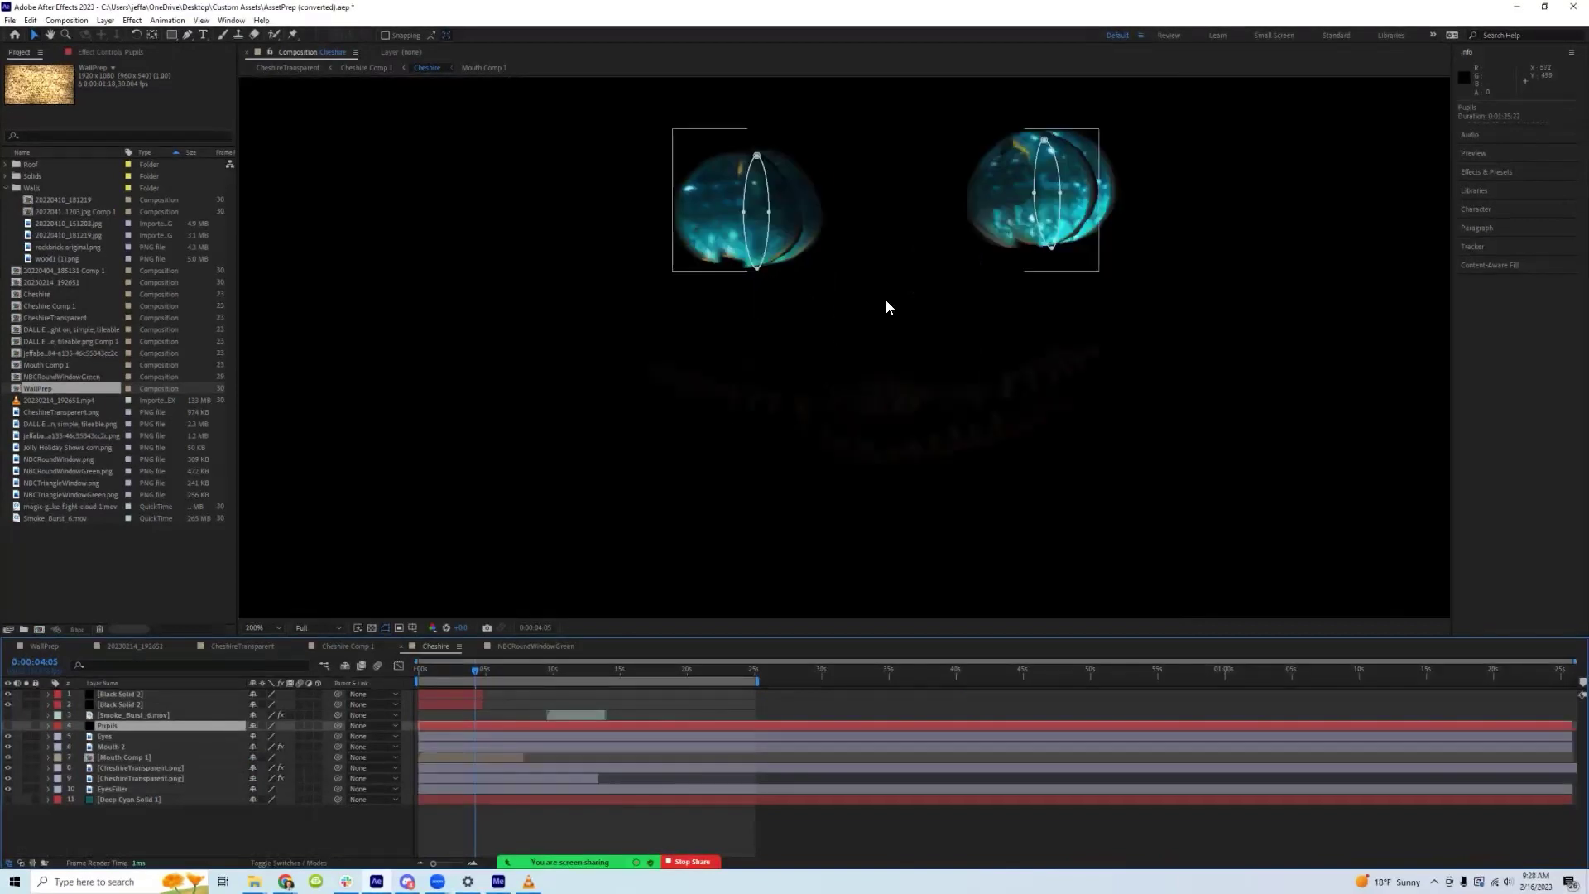
key("h")
left_click_drag(883, 345, 832, 500)
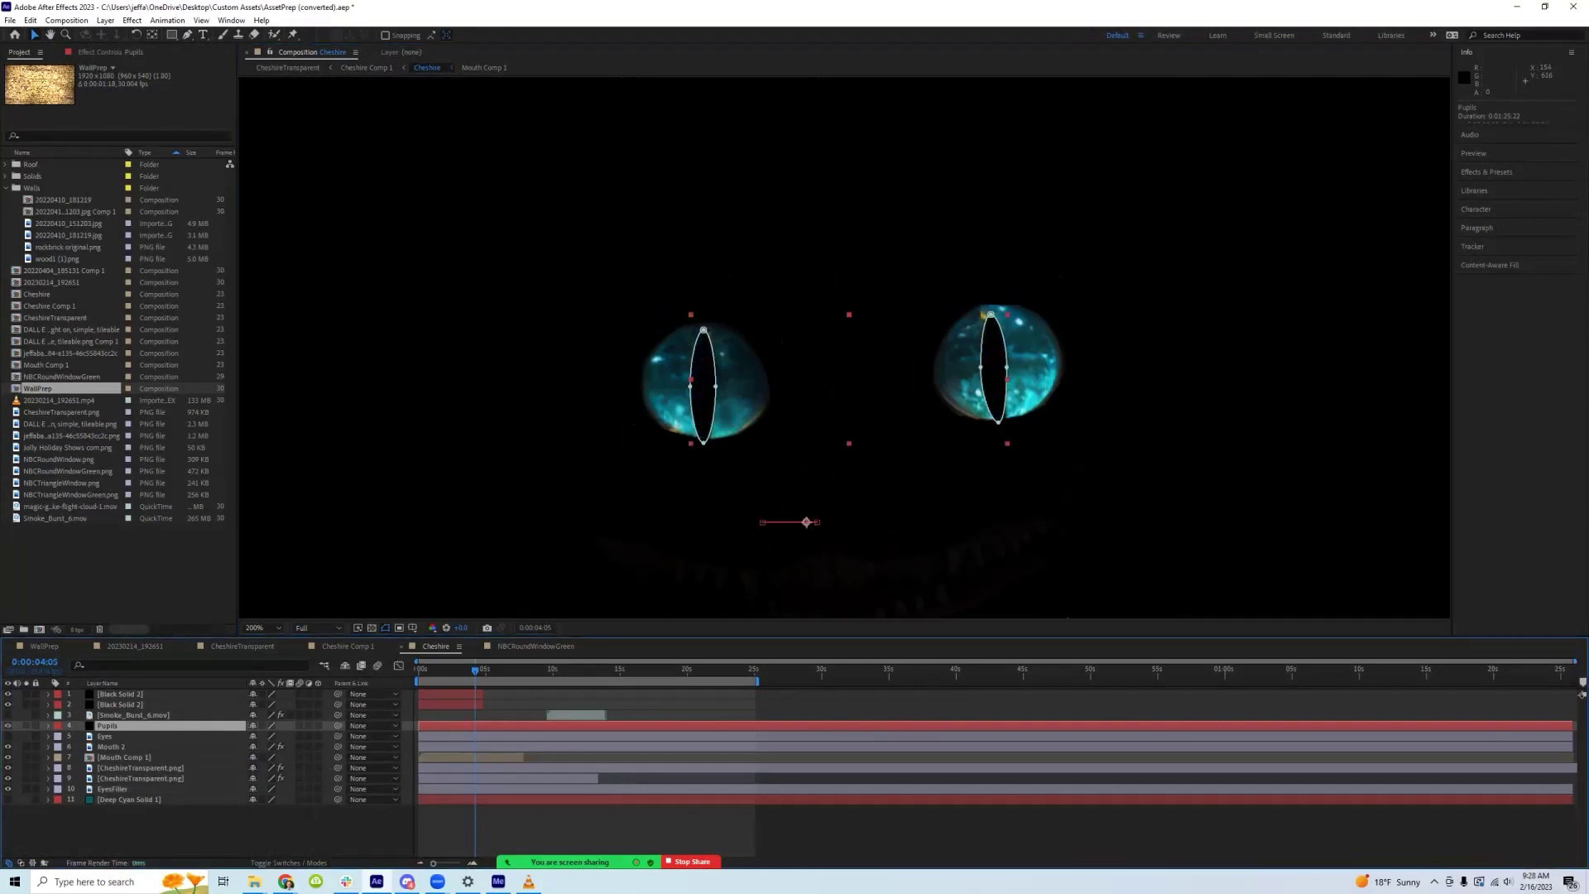
- Around 0:00:03:08, set the mode of all four masks on the Eyes layer to None
mouse_move(475, 670)
left_mouse_down()
mouse_move(451, 670)
mouse_move(493, 669)
mouse_move(461, 669)
left_mouse_up()
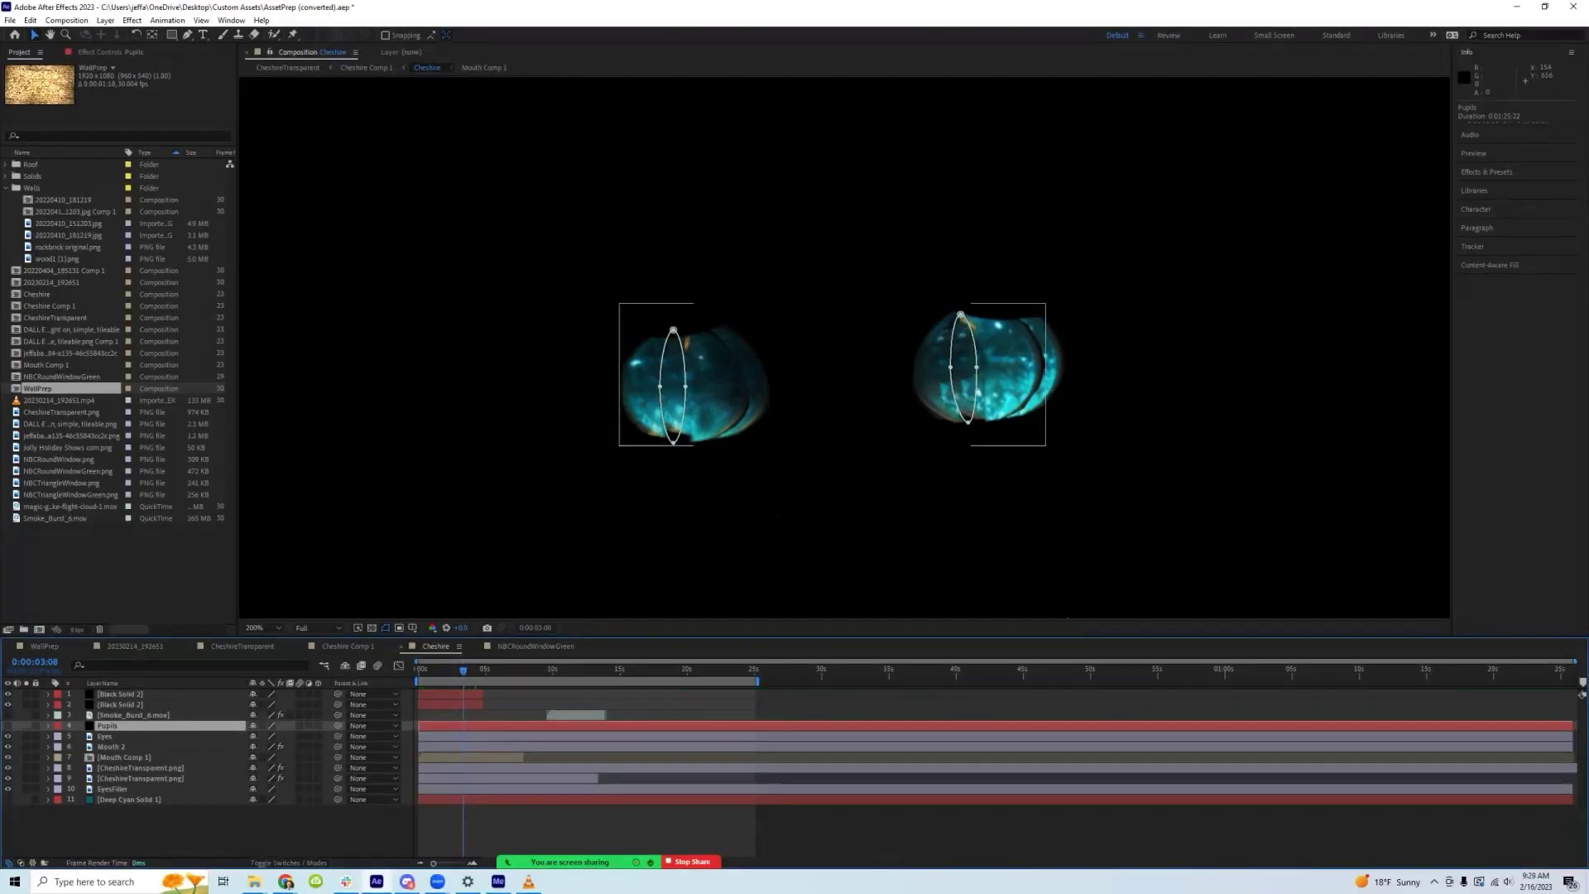
left_click(104, 736)
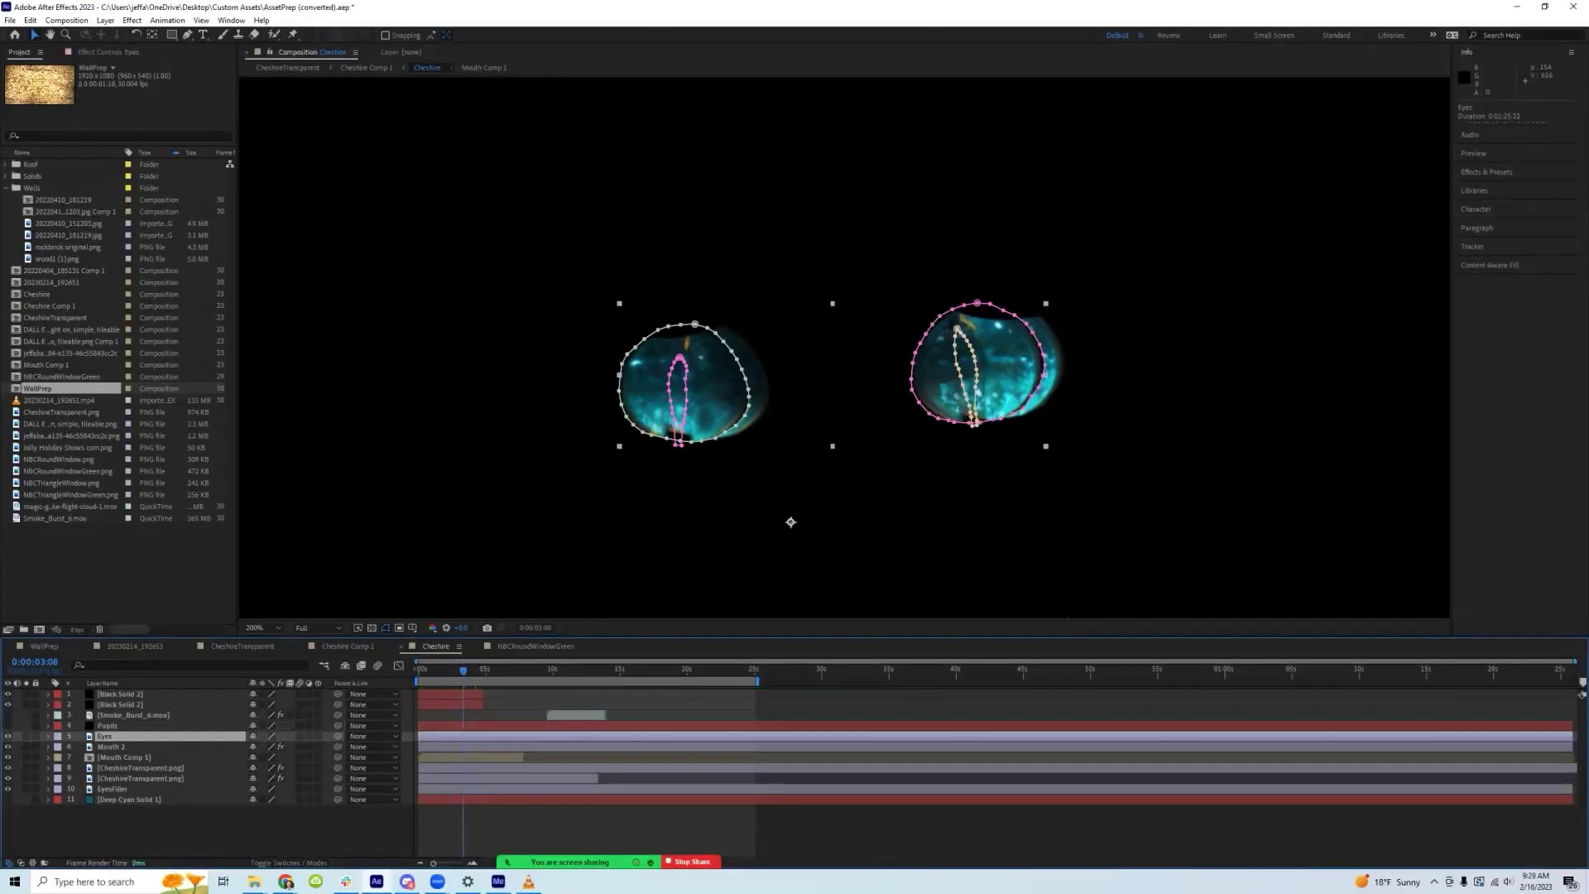
key("ctrl+grave")
left_click(99, 757)
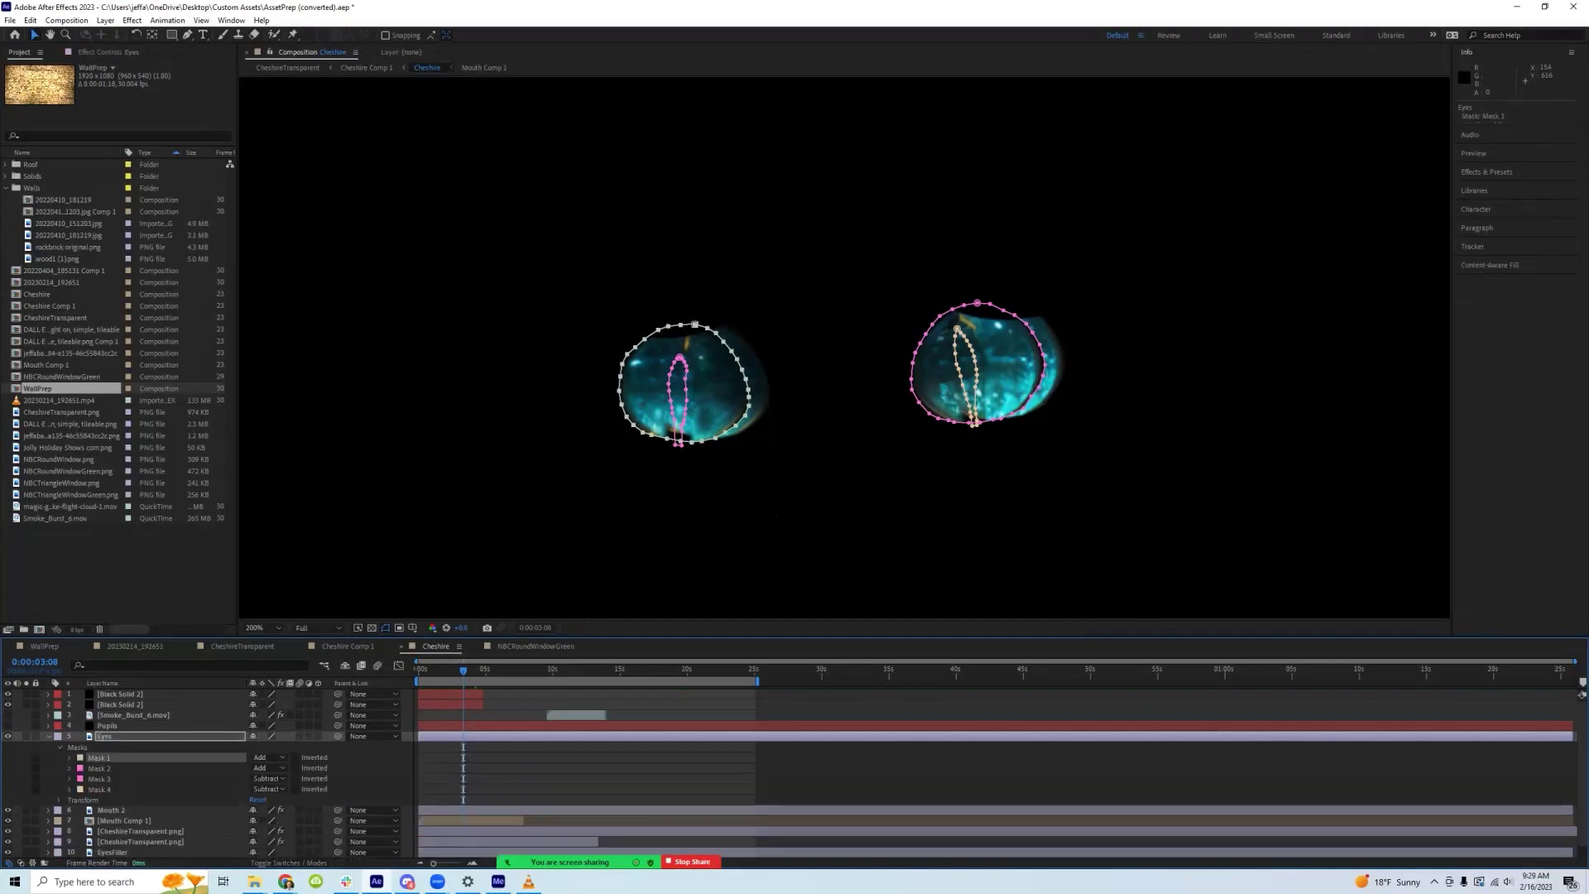
key("ctrl+a")
left_click(269, 757)
left_click(266, 769)
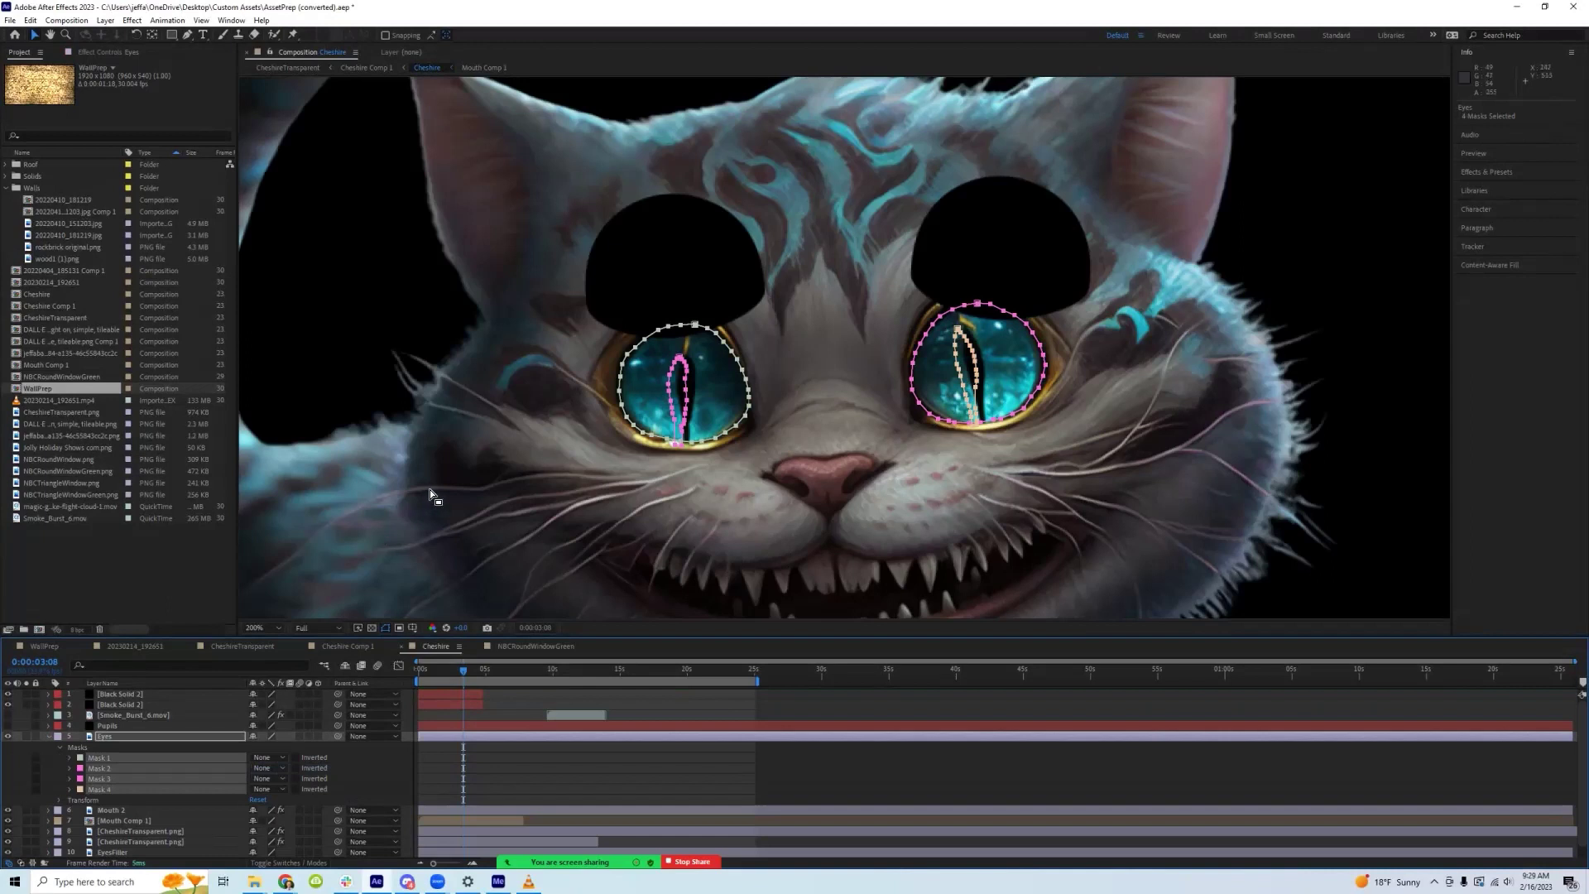
- Hide the layer controls, undo the mask mode and layer visibility changes, and collapse the Eyes layer's properties
key("ctrl+shift+h")
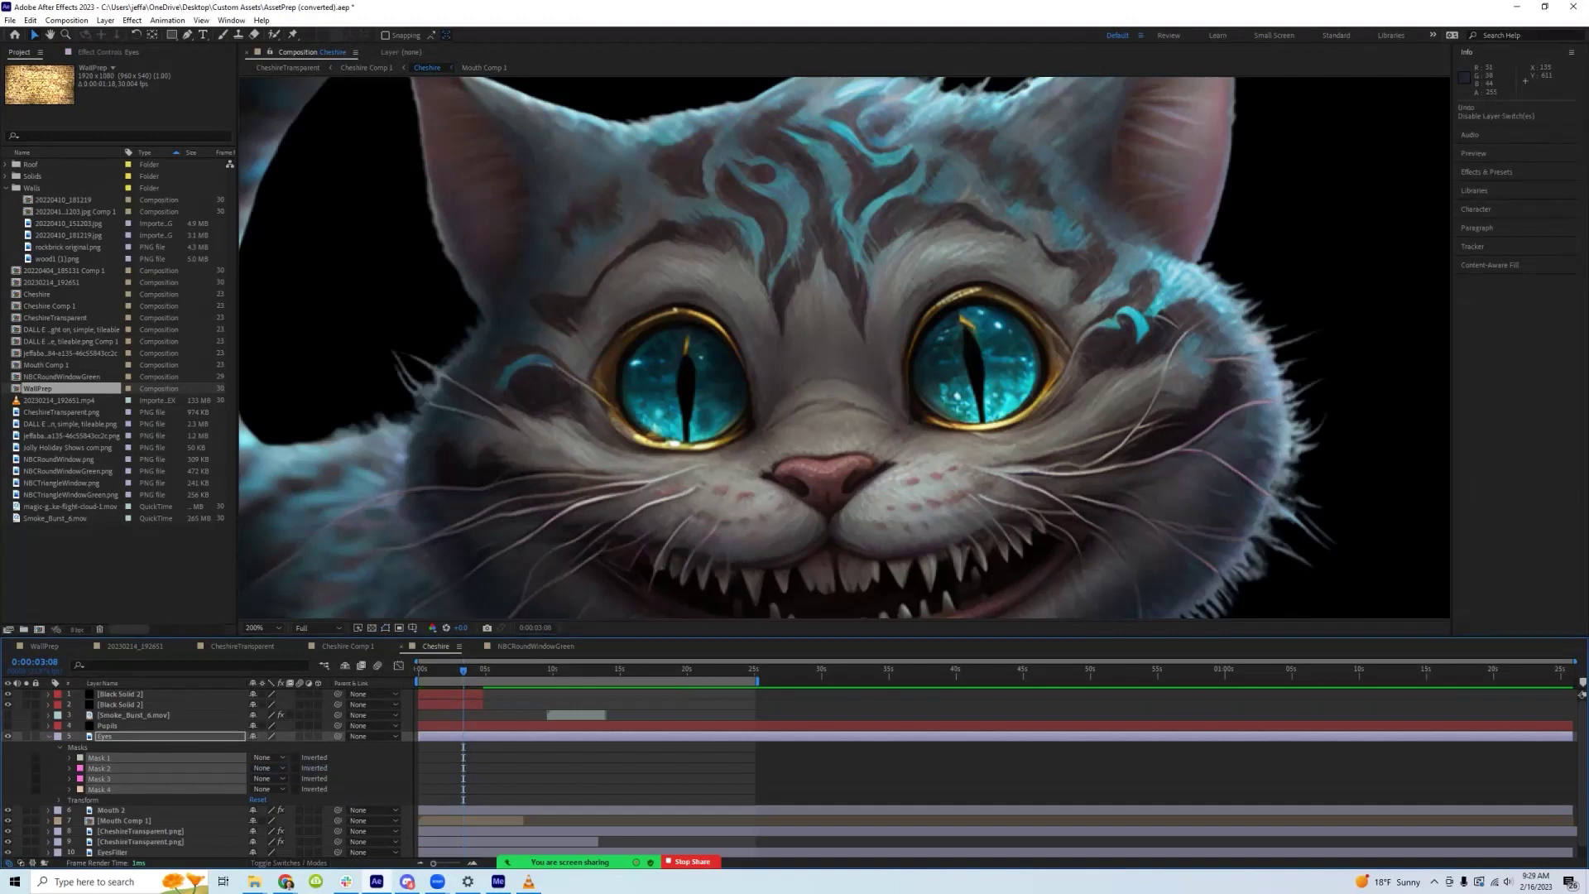
key("ctrl+z")
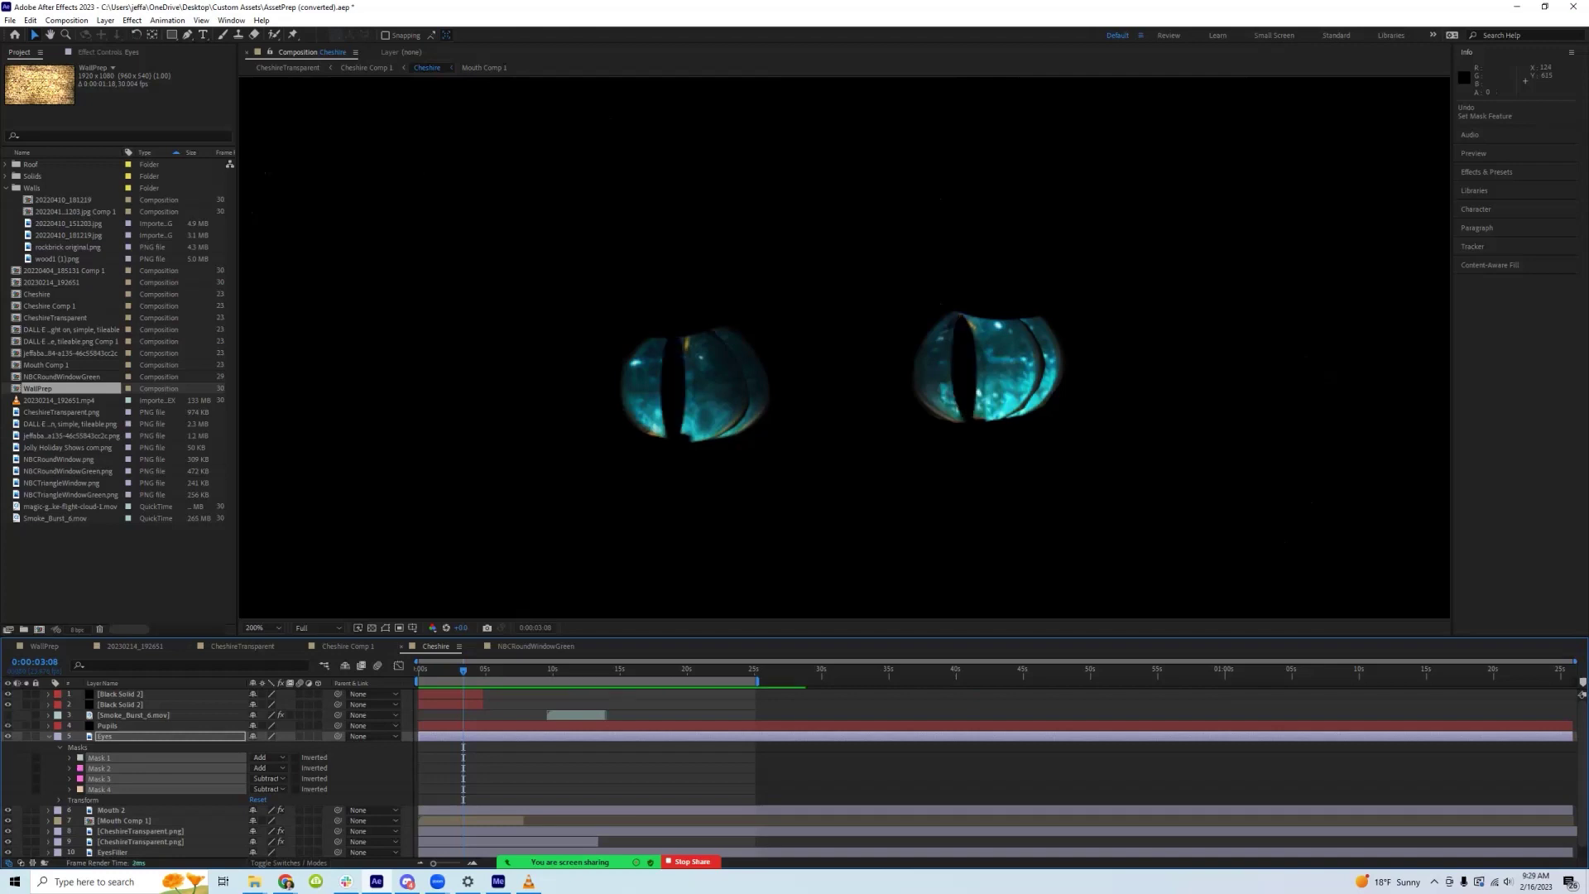
key("u")
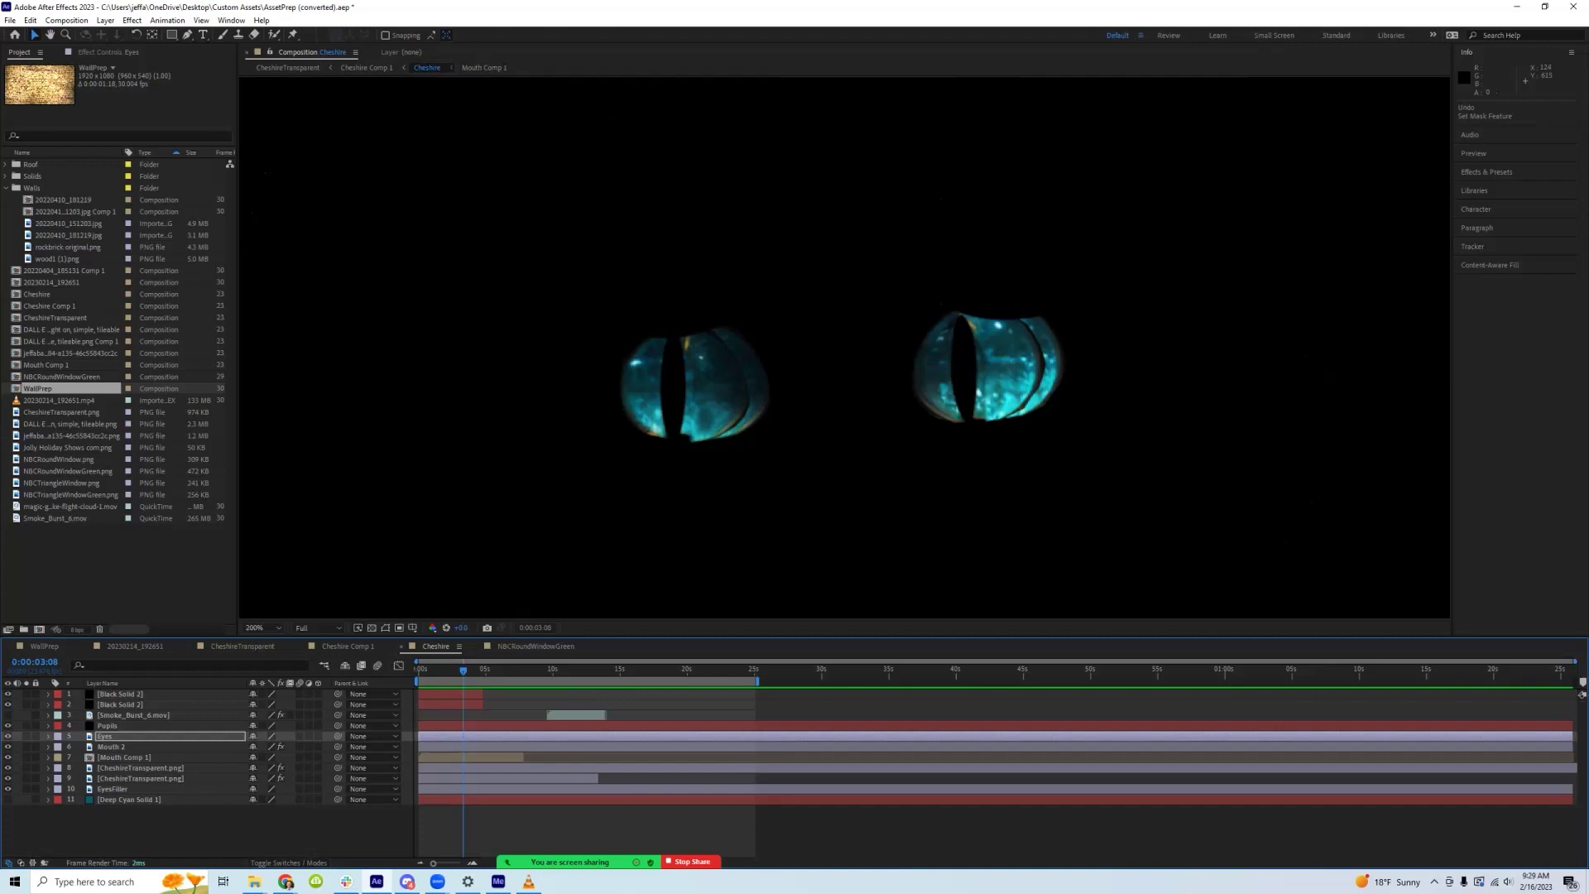
- Inspect the EyesFiller and Mouth 2 layers and preview the mouth's appearance at 100% view
left_click(112, 789)
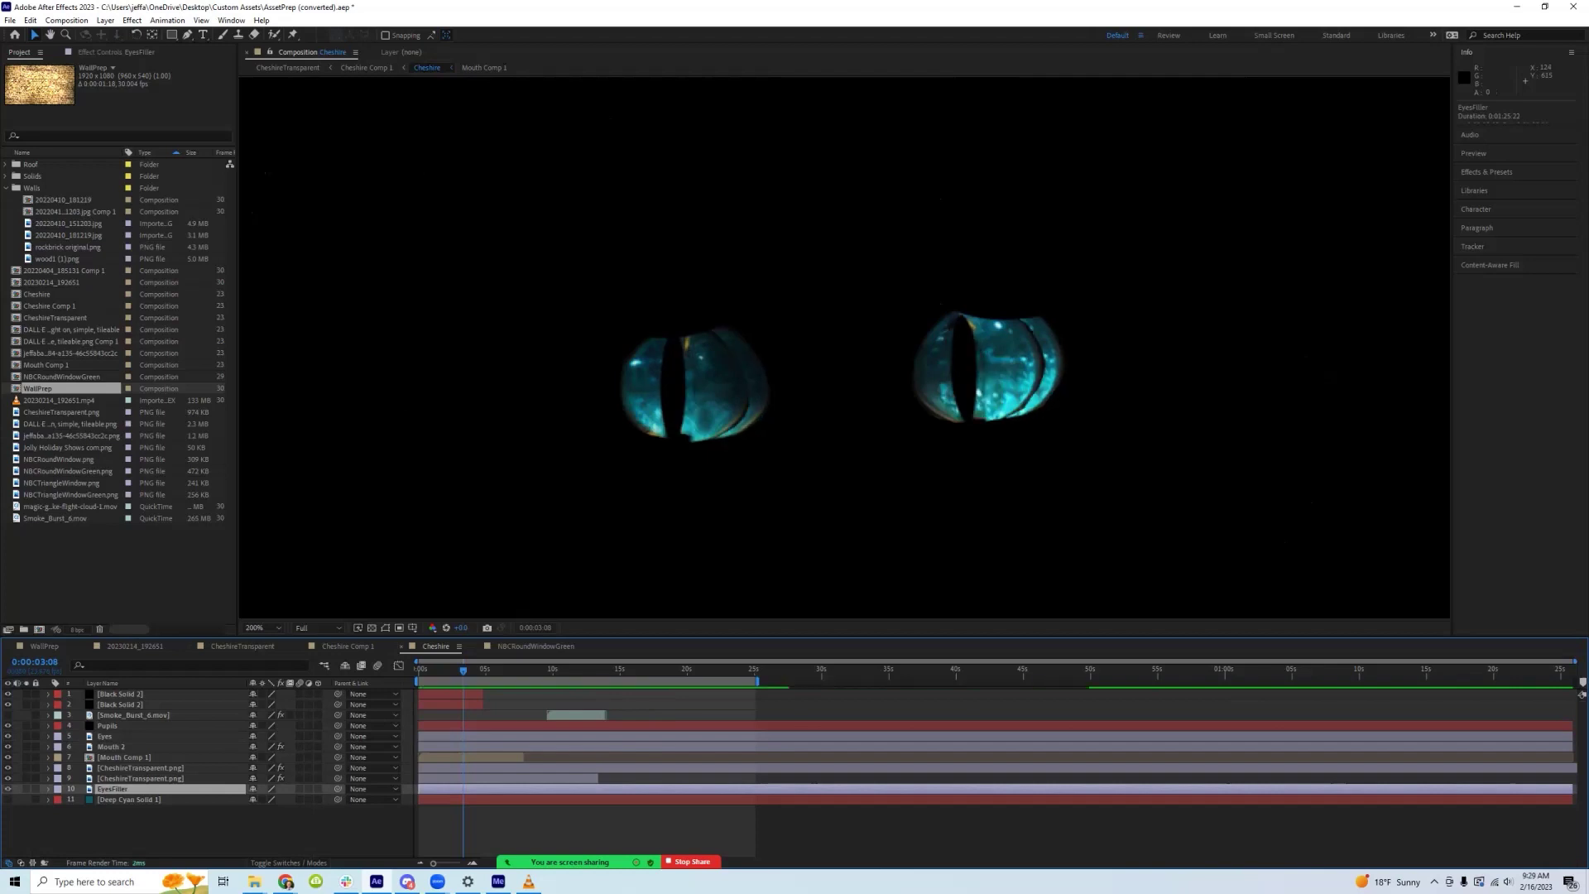
left_click(111, 747)
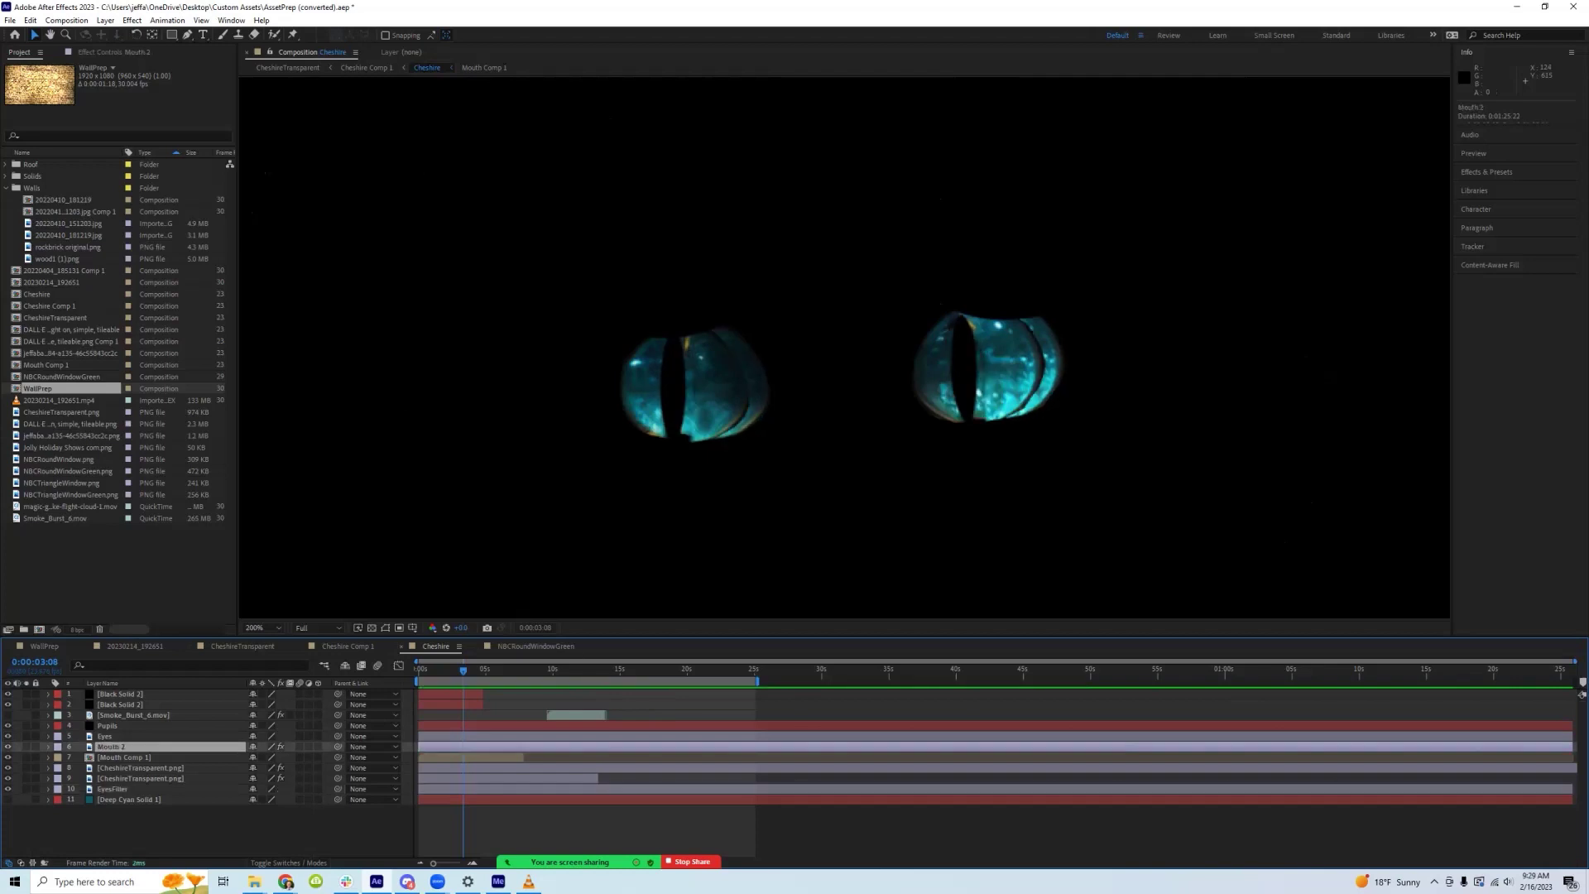
mouse_move(463, 669)
left_mouse_down()
mouse_move(449, 669)
mouse_move(462, 670)
left_mouse_up()
key("space")
left_click_drag(922, 473, 905, 320)
key("slash")
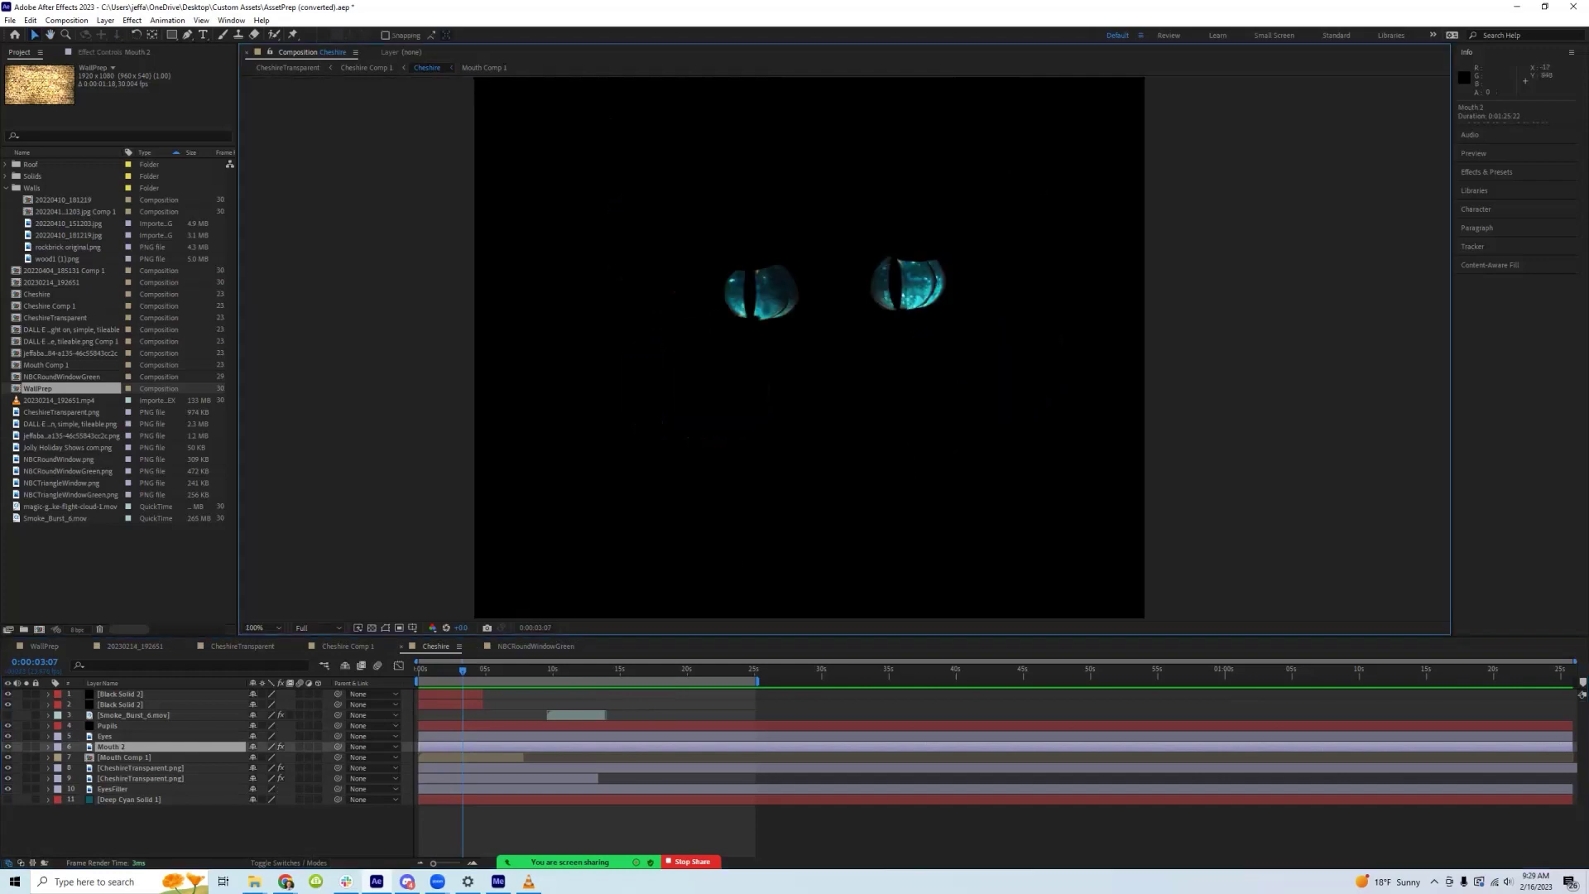
key("space")
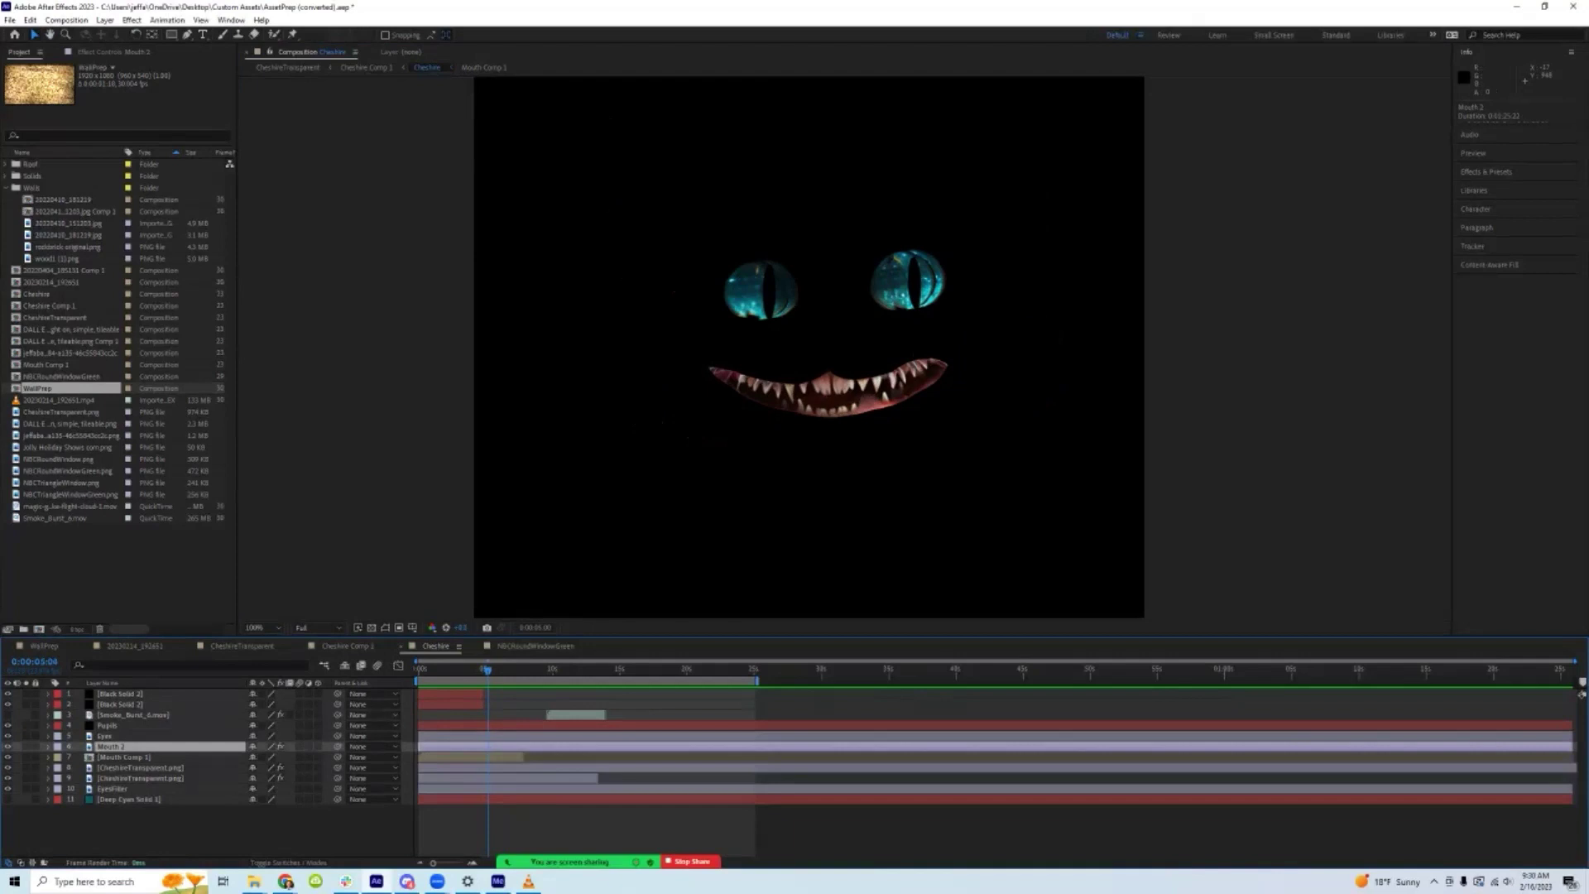
- Open the nested Mouth Comp 1 composition and select its Mouth layer to inspect the applied effects
left_click(124, 756)
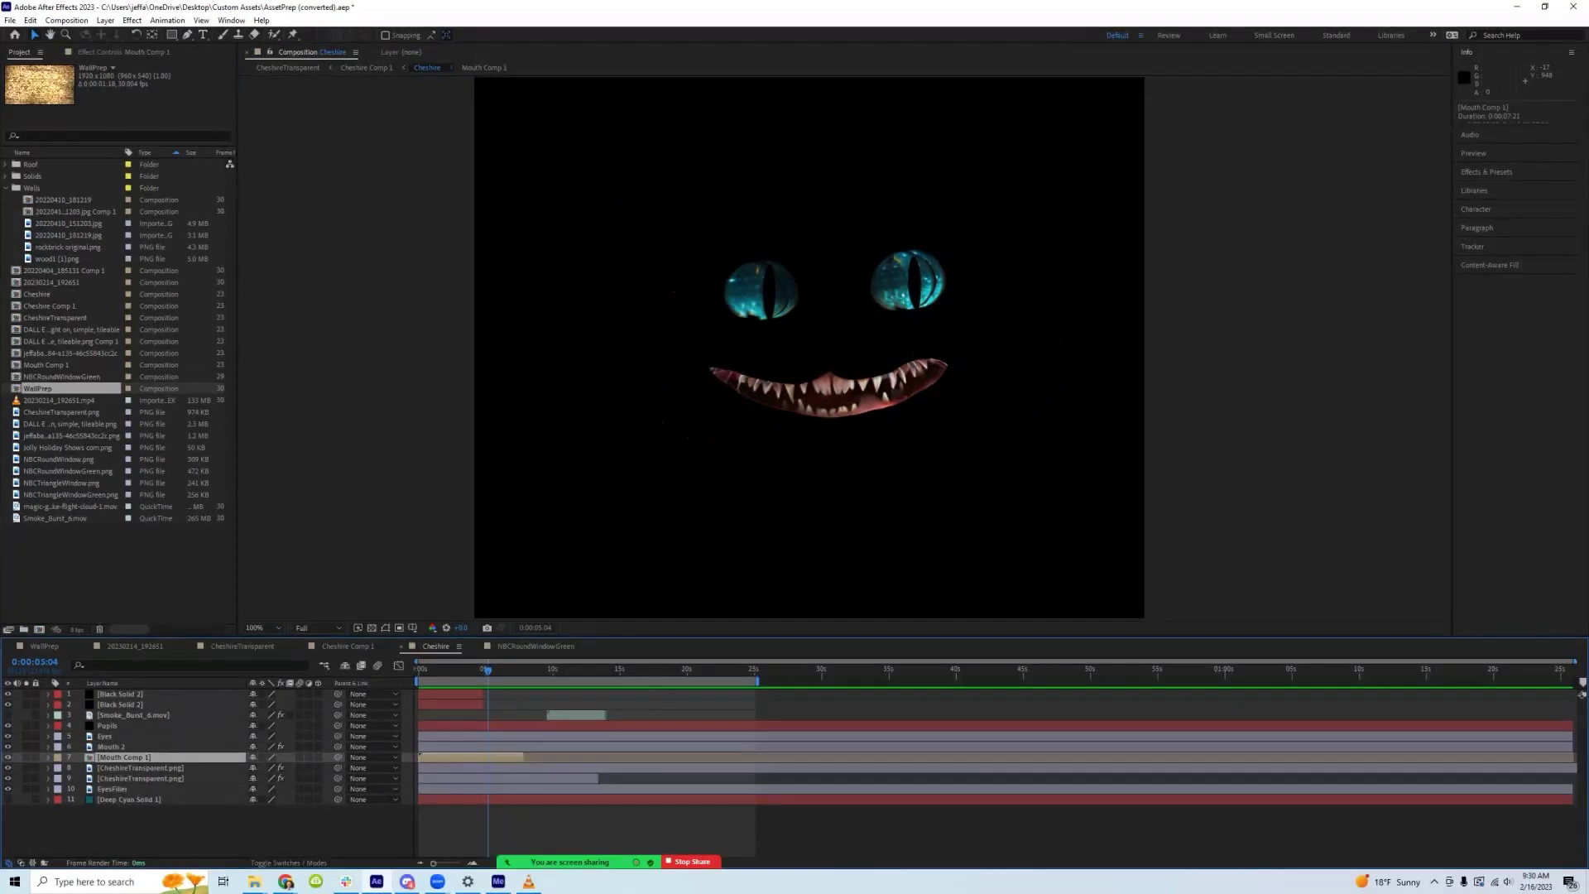
double_click(124, 756)
left_click(108, 694)
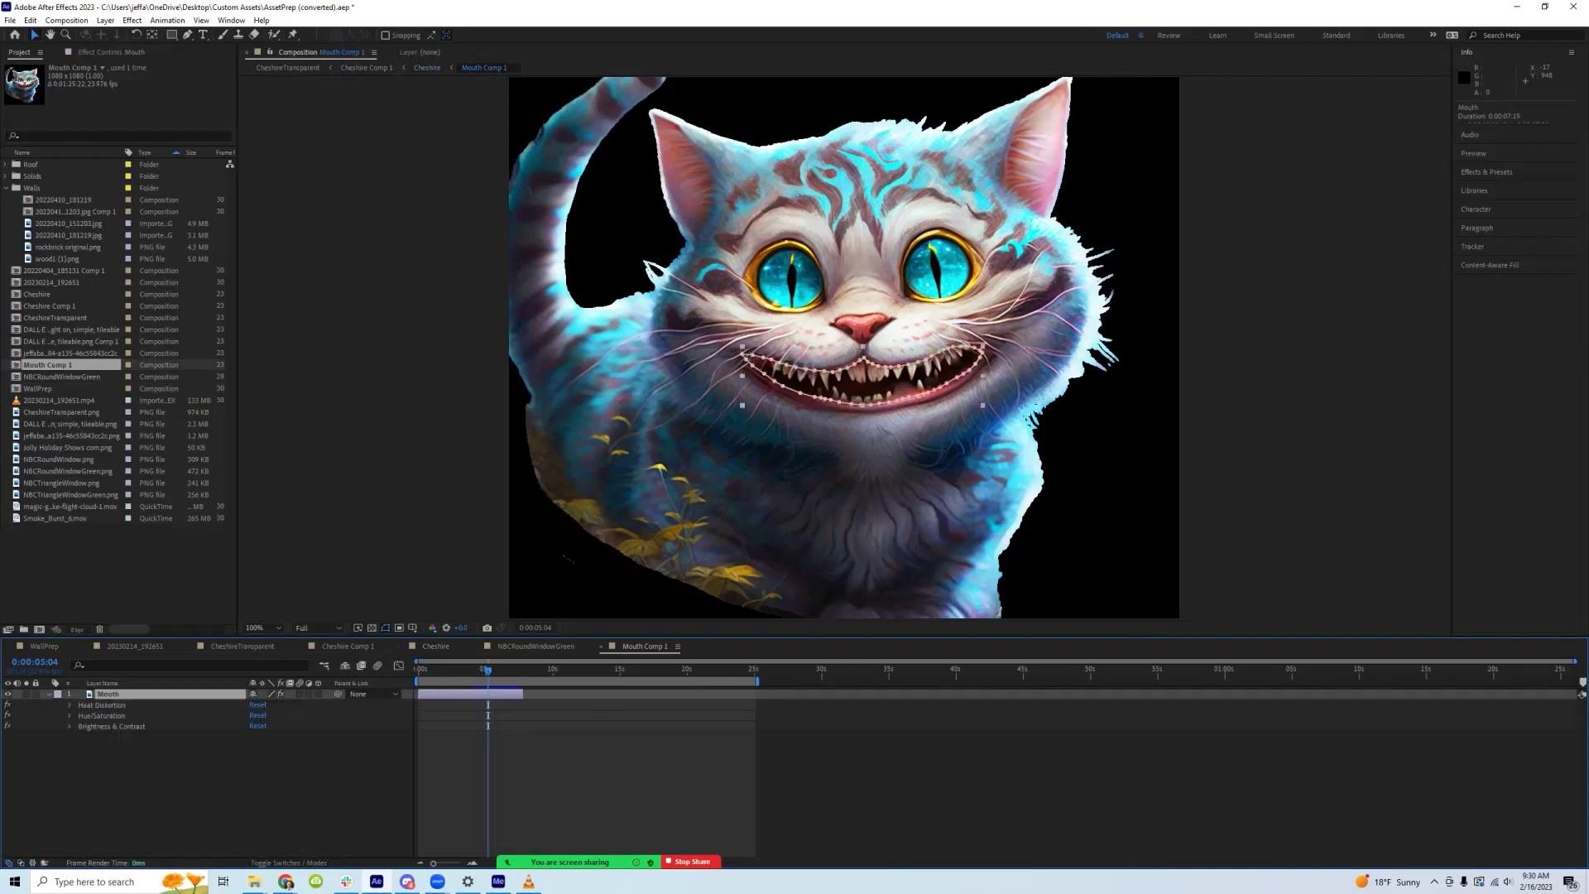
- Show the Mouth layer's Heat Distortion, Hue/Saturation and Brightness & Contrast settings and preview the mouth animation in Mouth Comp 1
double_click(101, 704)
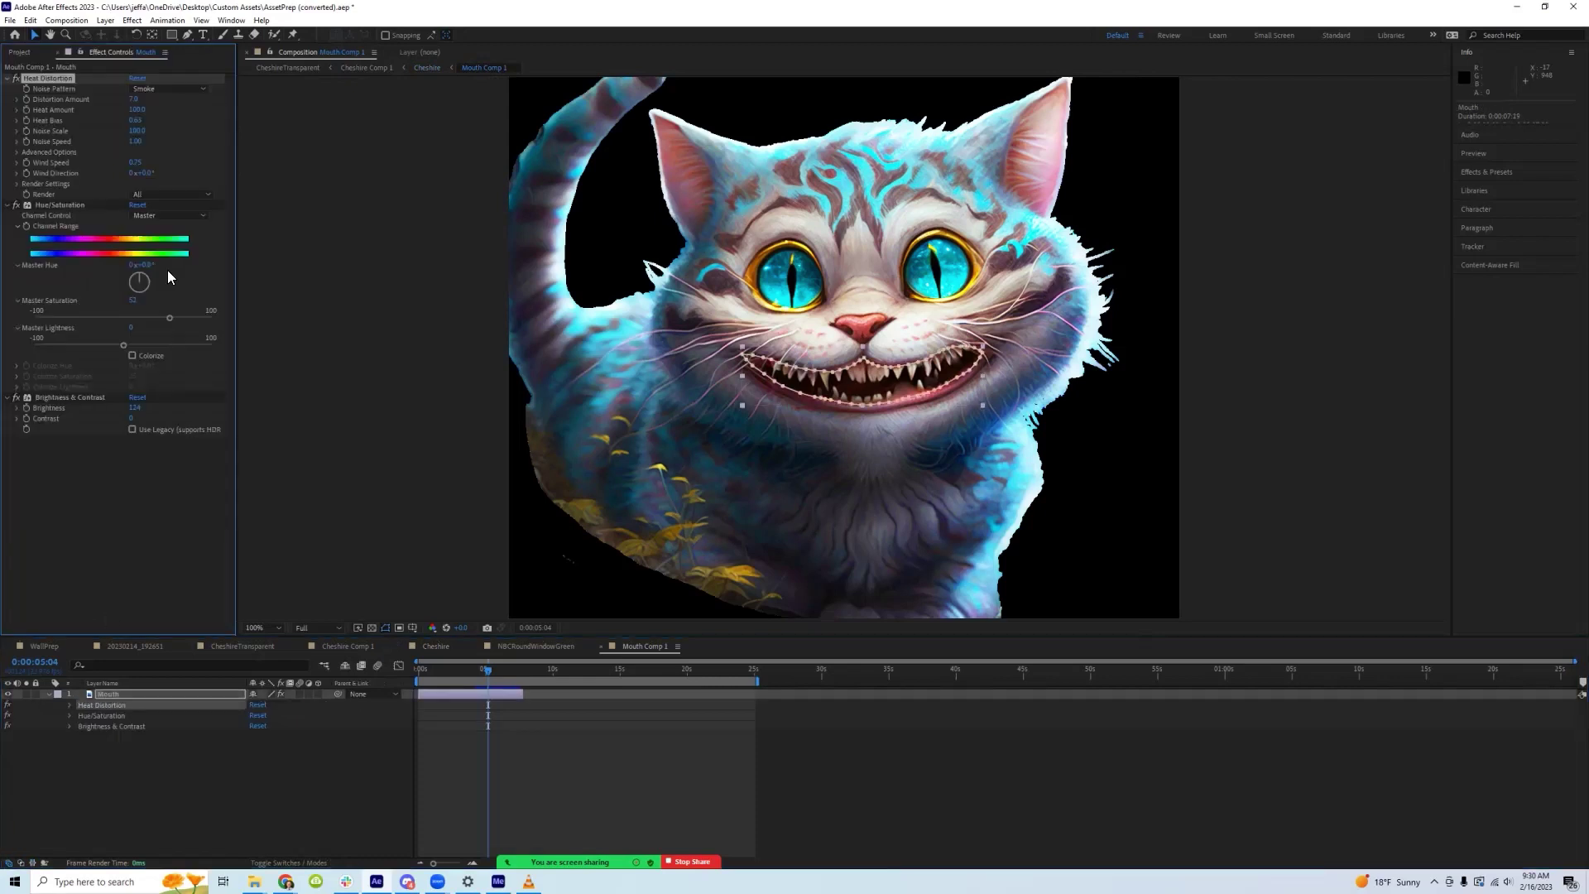
left_click_drag(487, 670, 475, 669)
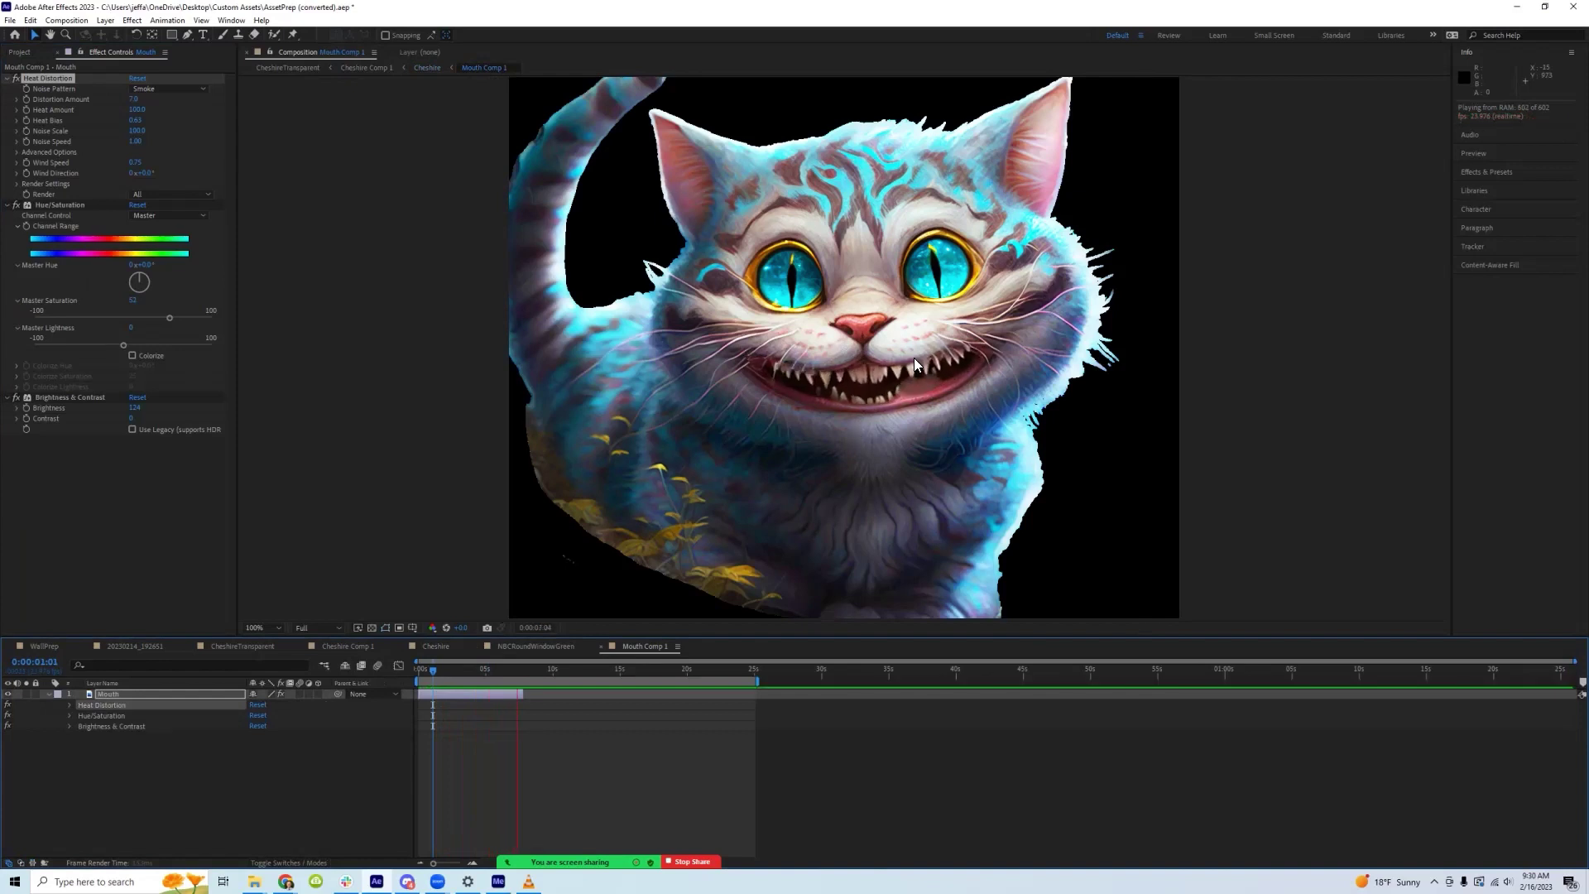
key("space")
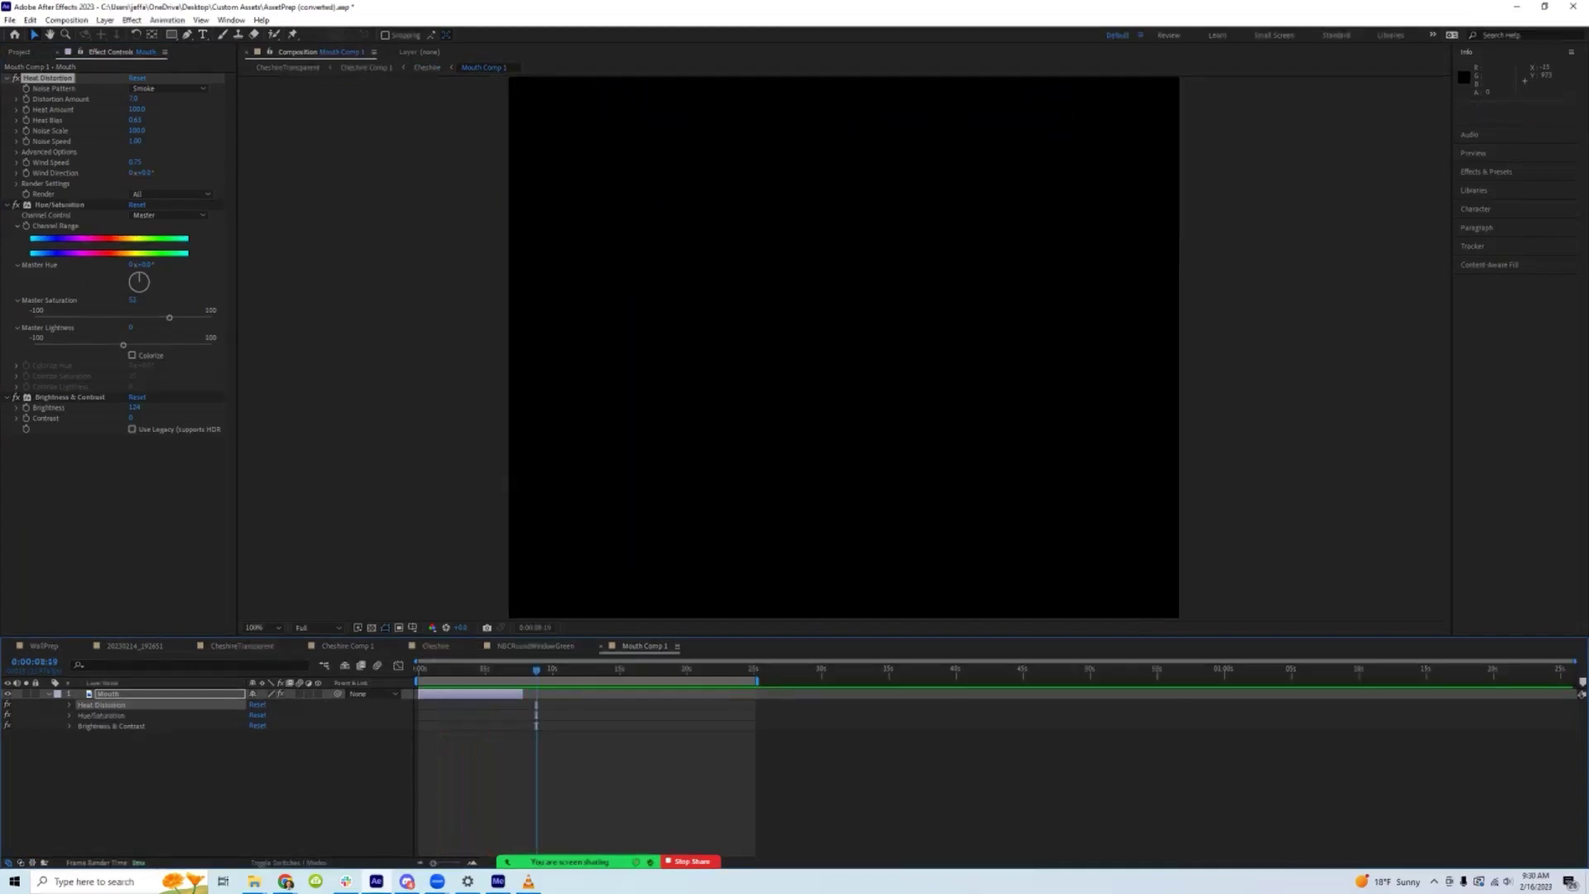
key("space")
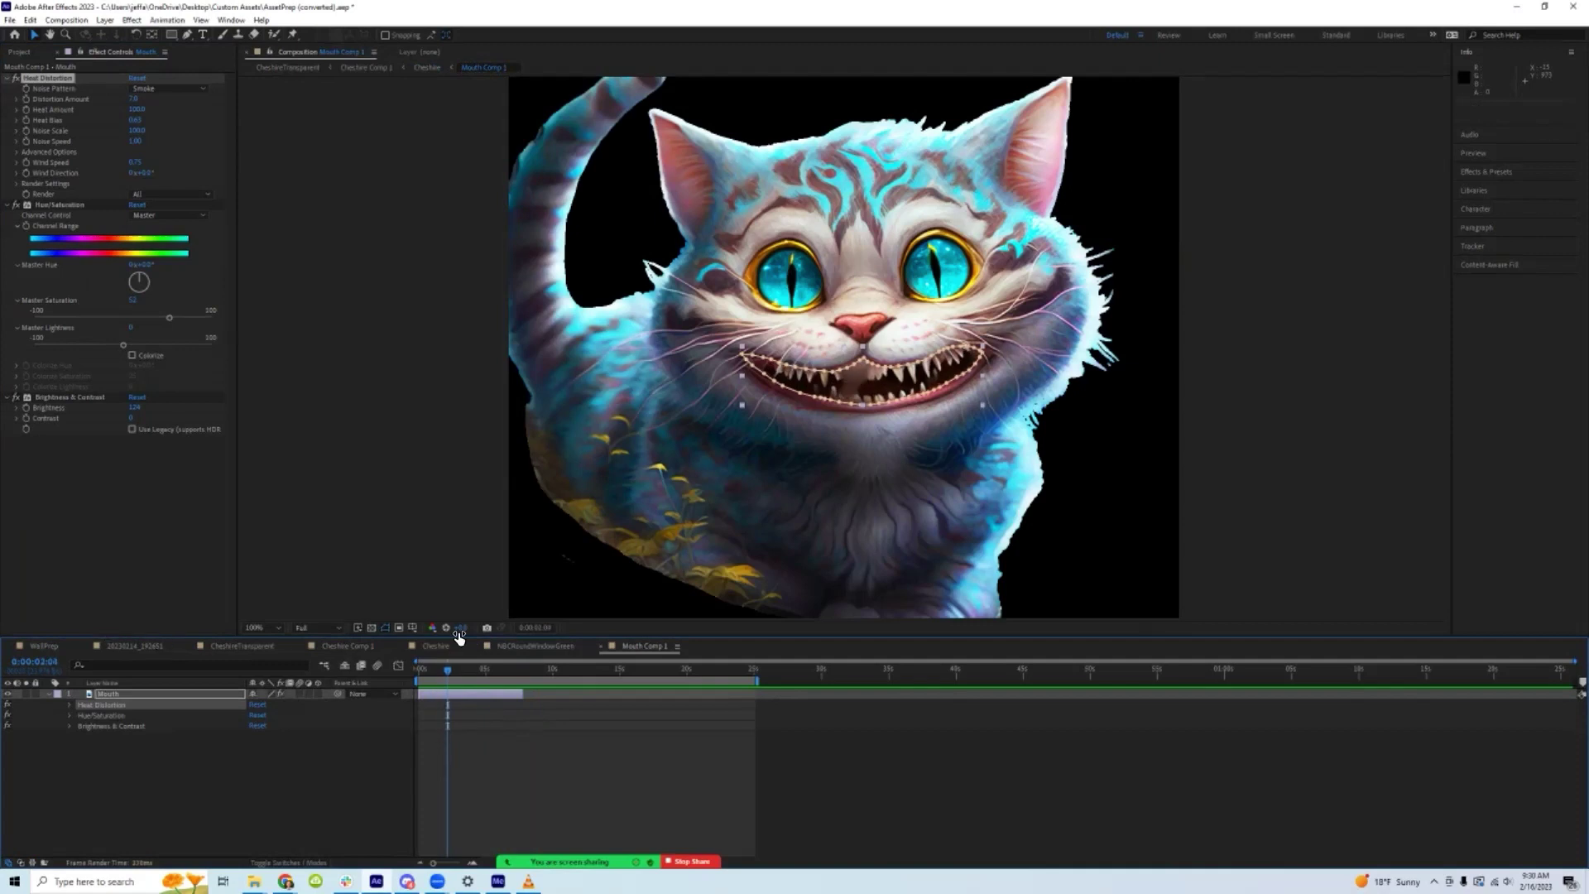
- Return to the Cheshire composition and preview the combined eyes, mouth and body animation
left_click(434, 646)
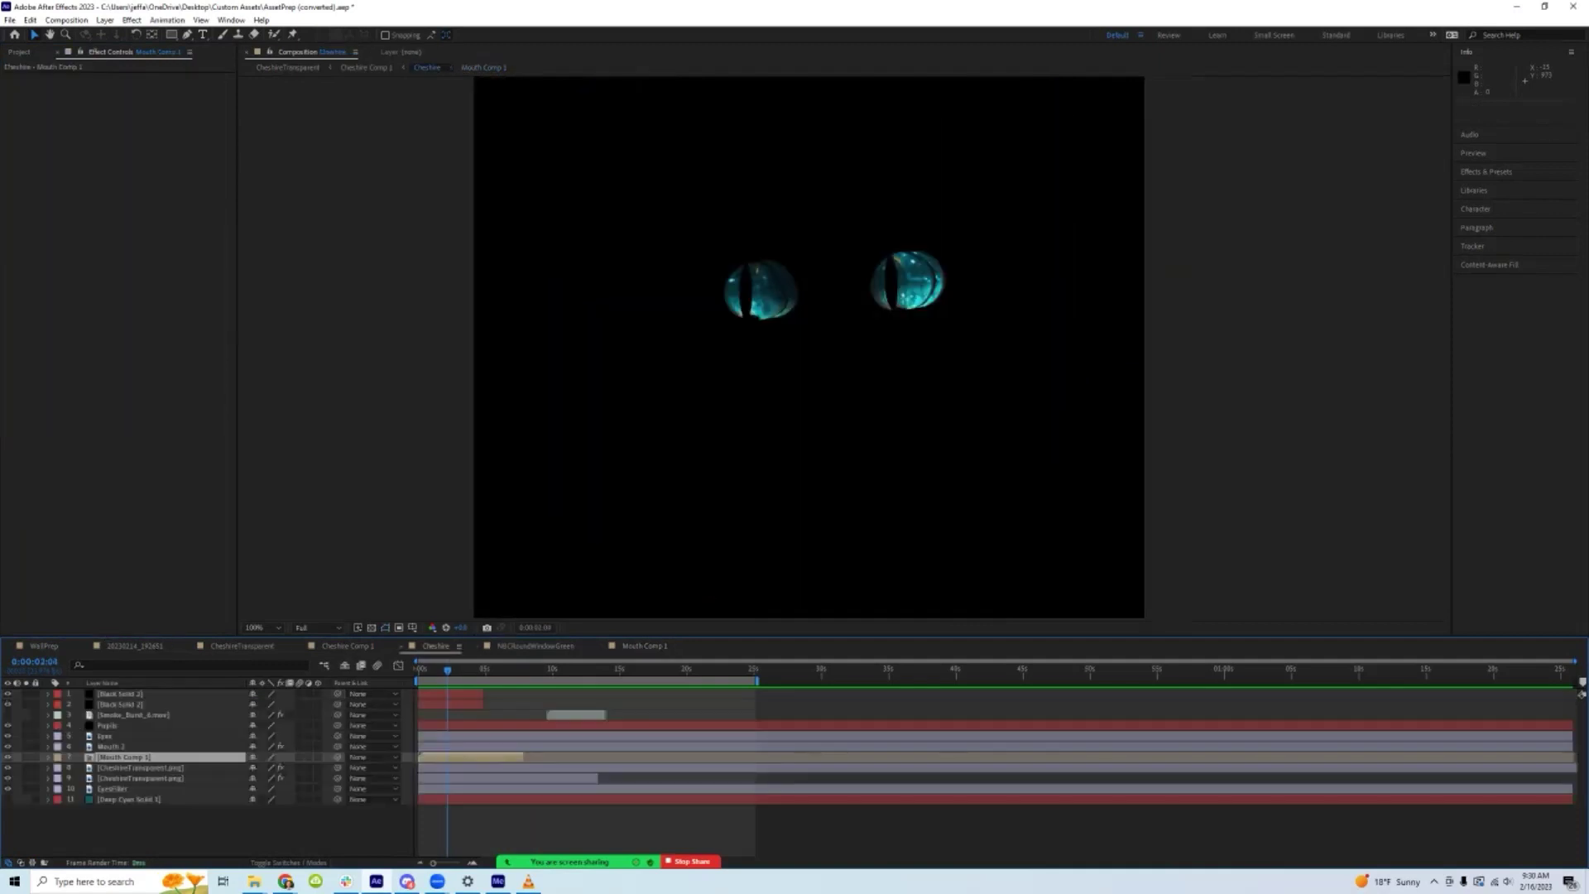
key("space")
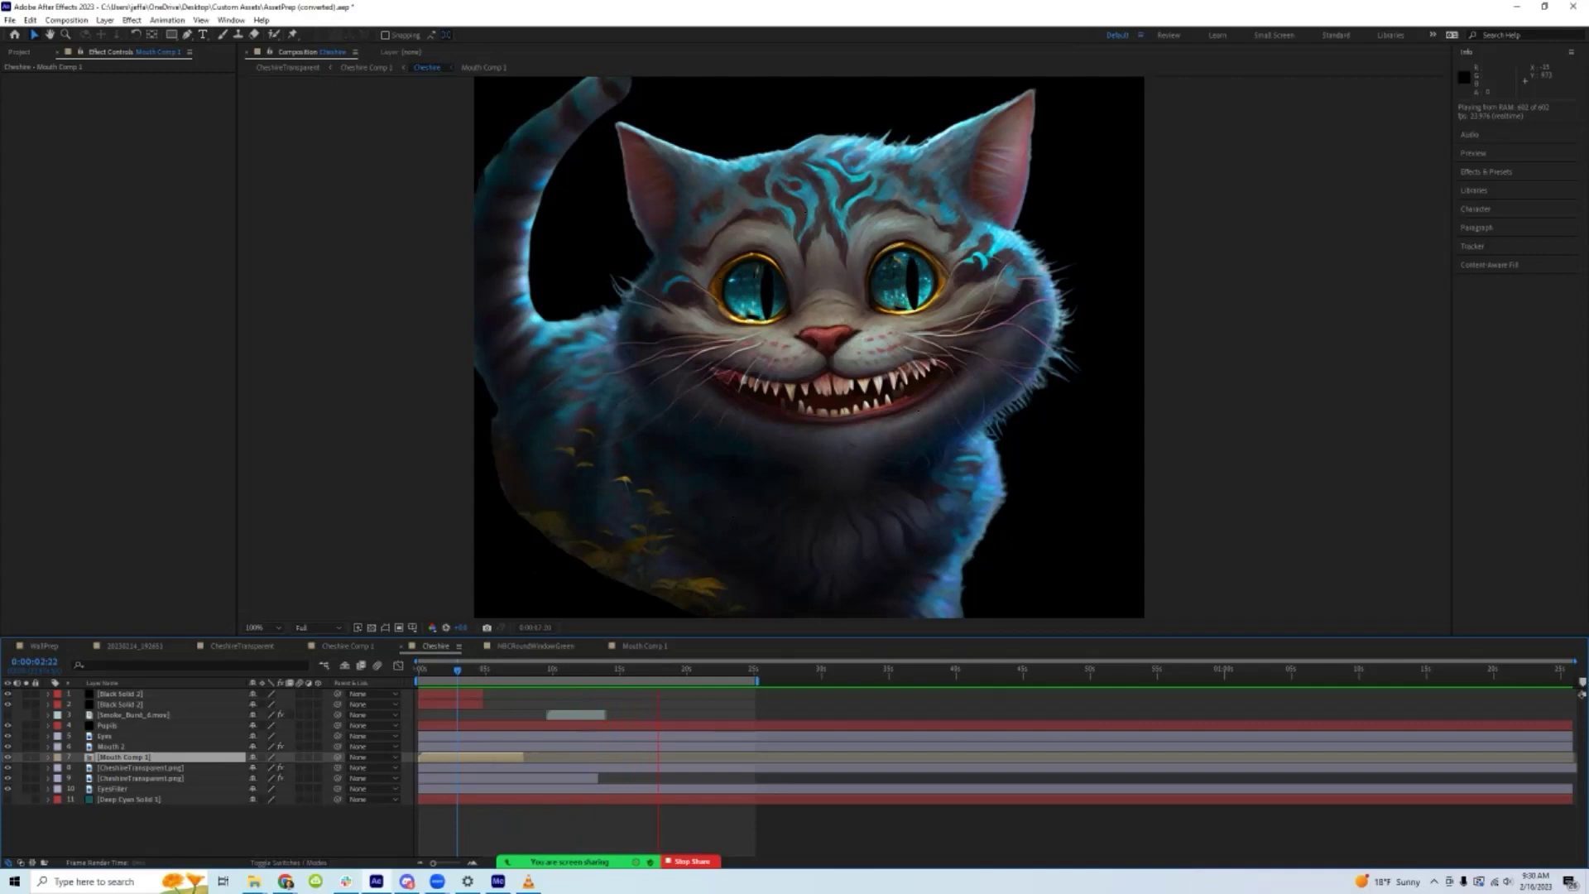
key("space")
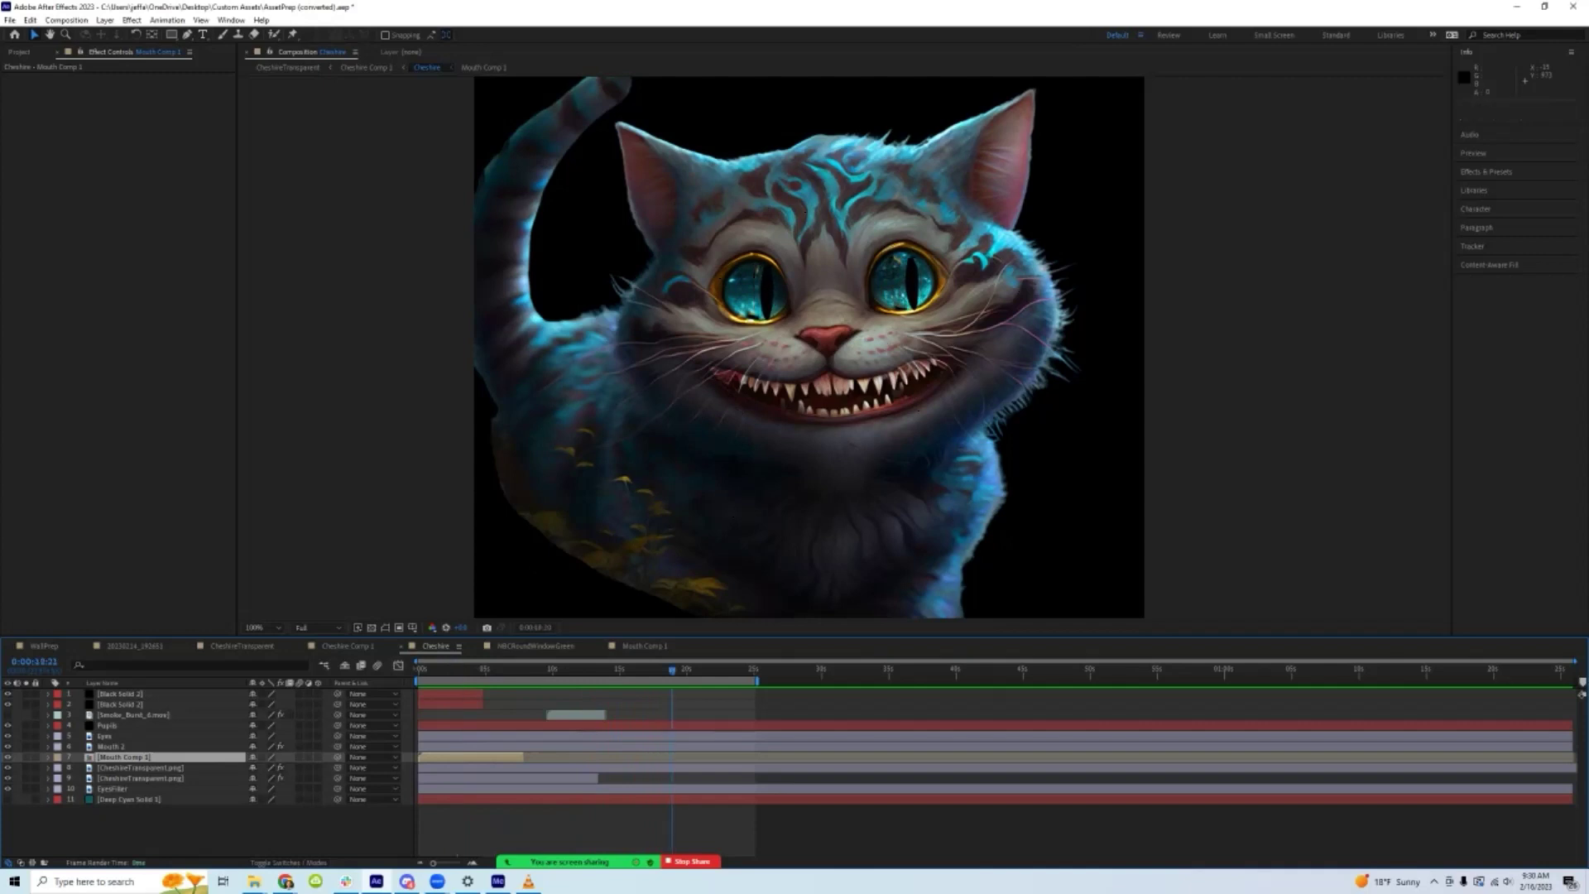
- In Cheshire Comp 1, reveal the Puppet effect's pins on the Cheshire layer and scrub to check the tail movement
left_click(314, 651)
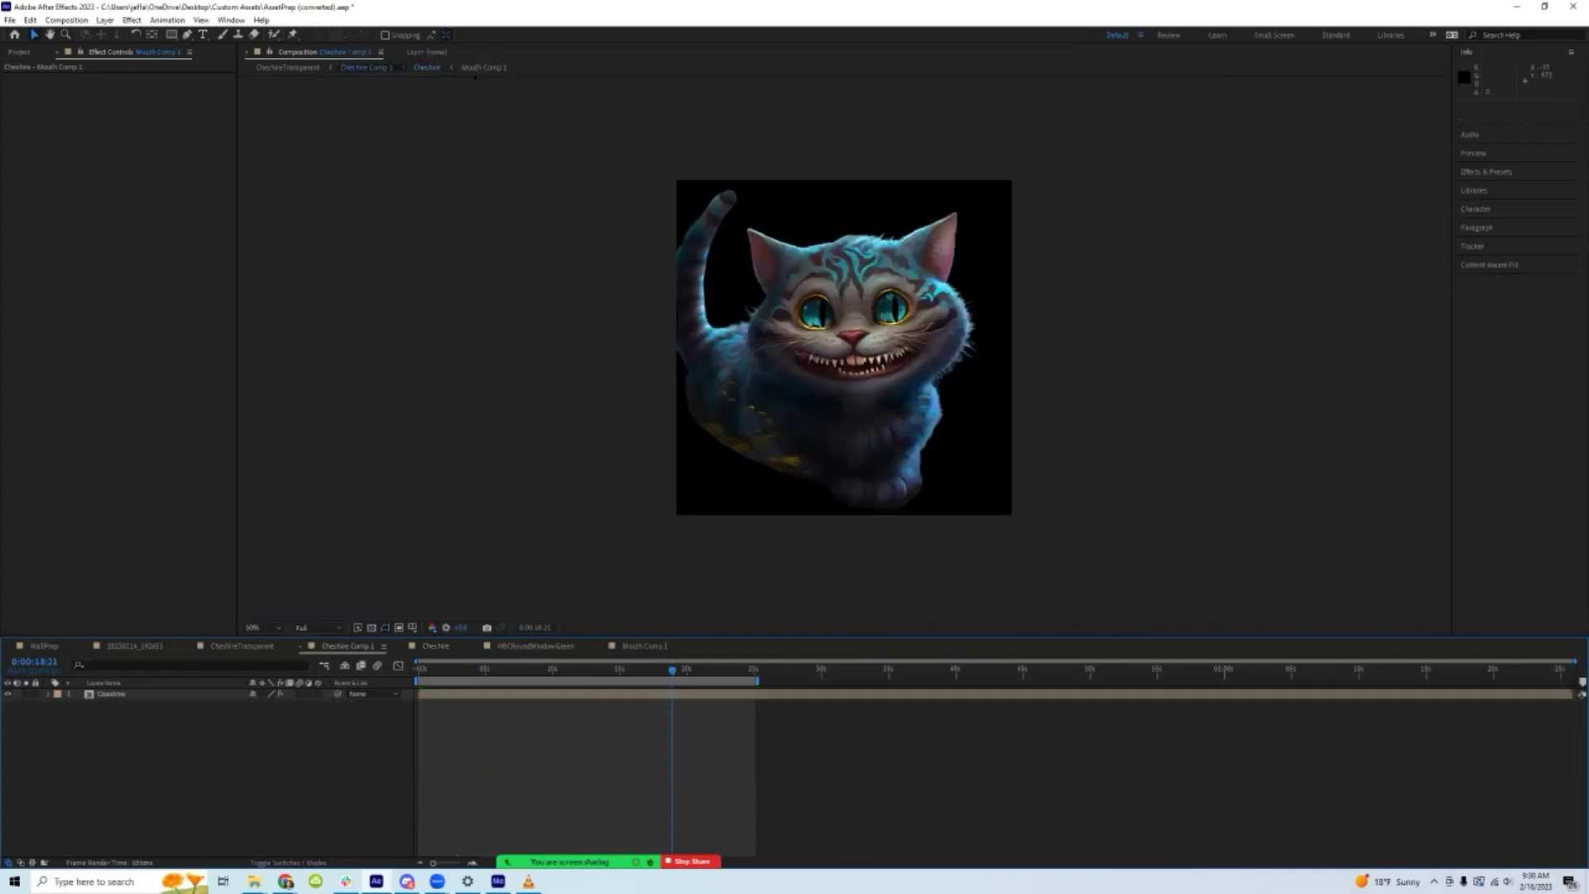
mouse_move(663, 670)
left_mouse_down()
mouse_move(543, 670)
mouse_move(632, 670)
left_mouse_up()
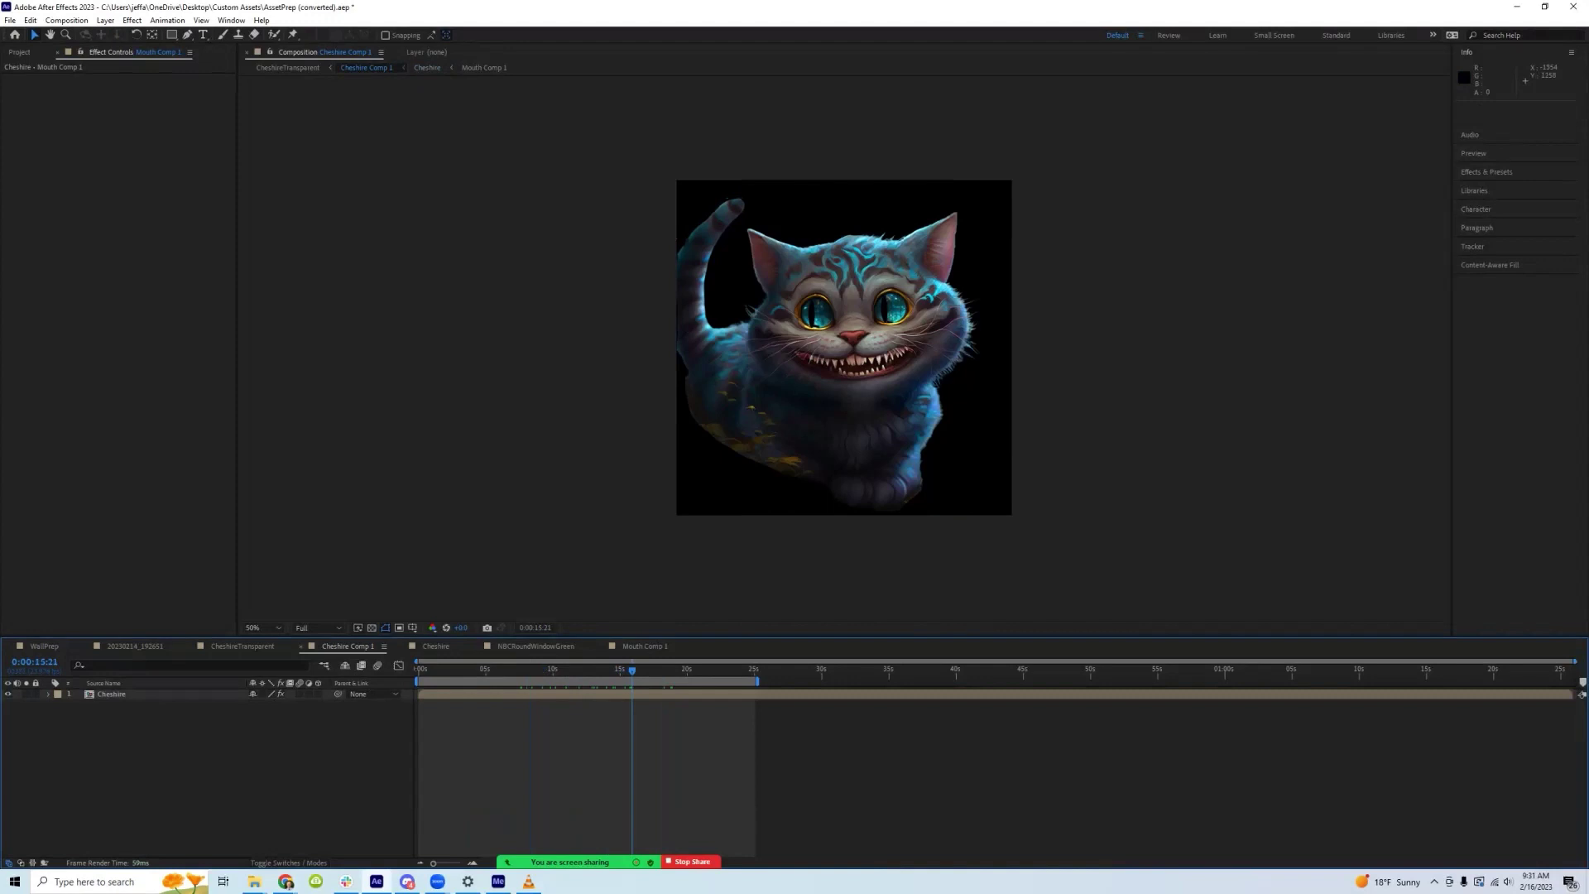
left_click(111, 693)
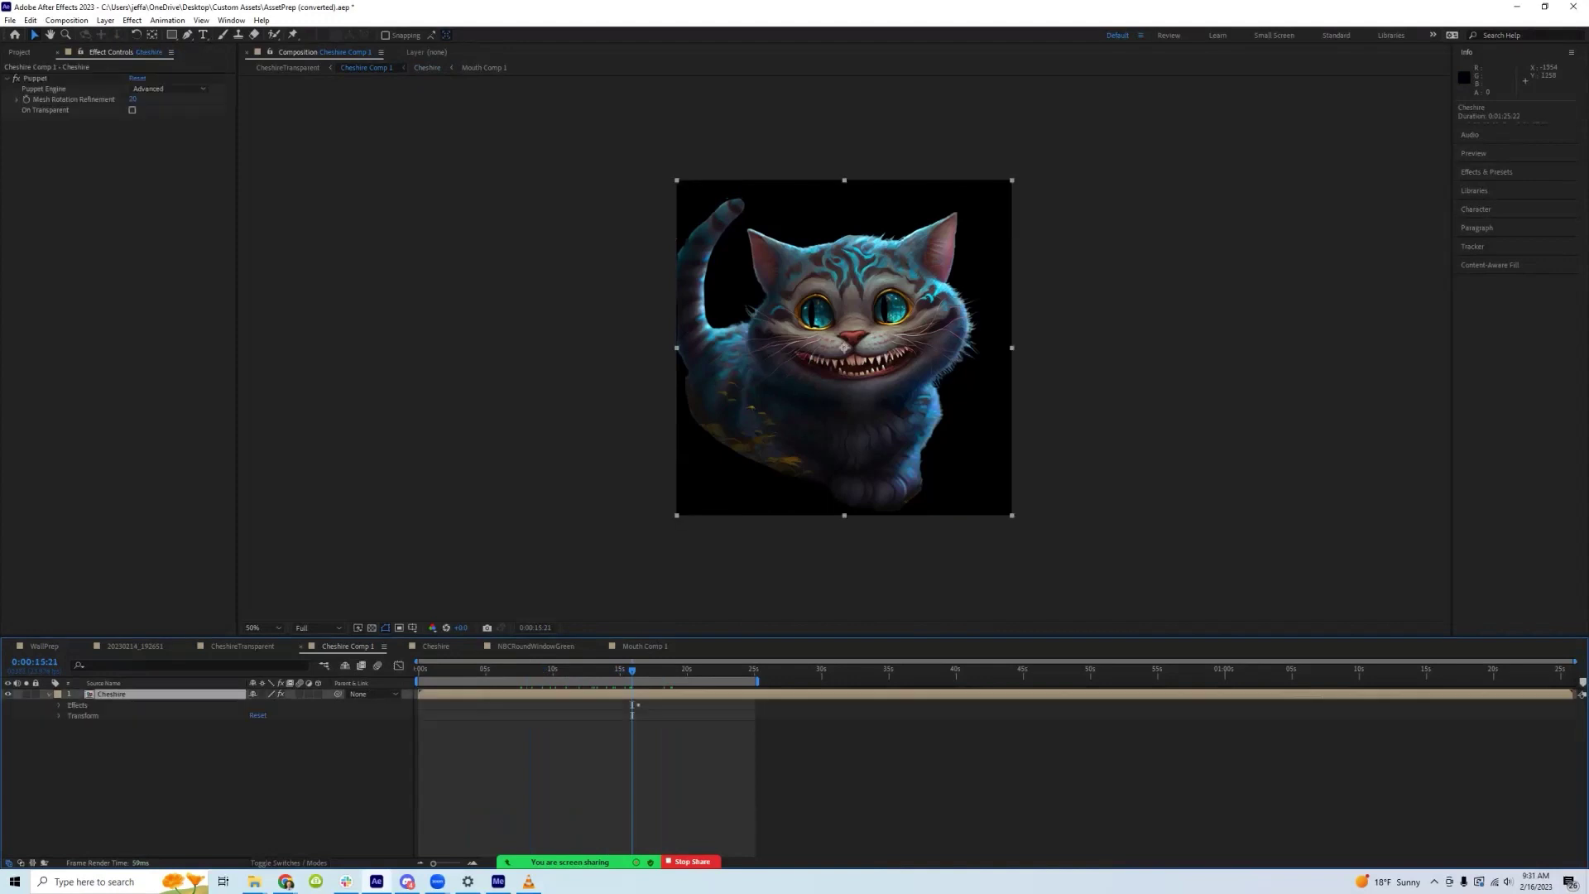
left_click(88, 715)
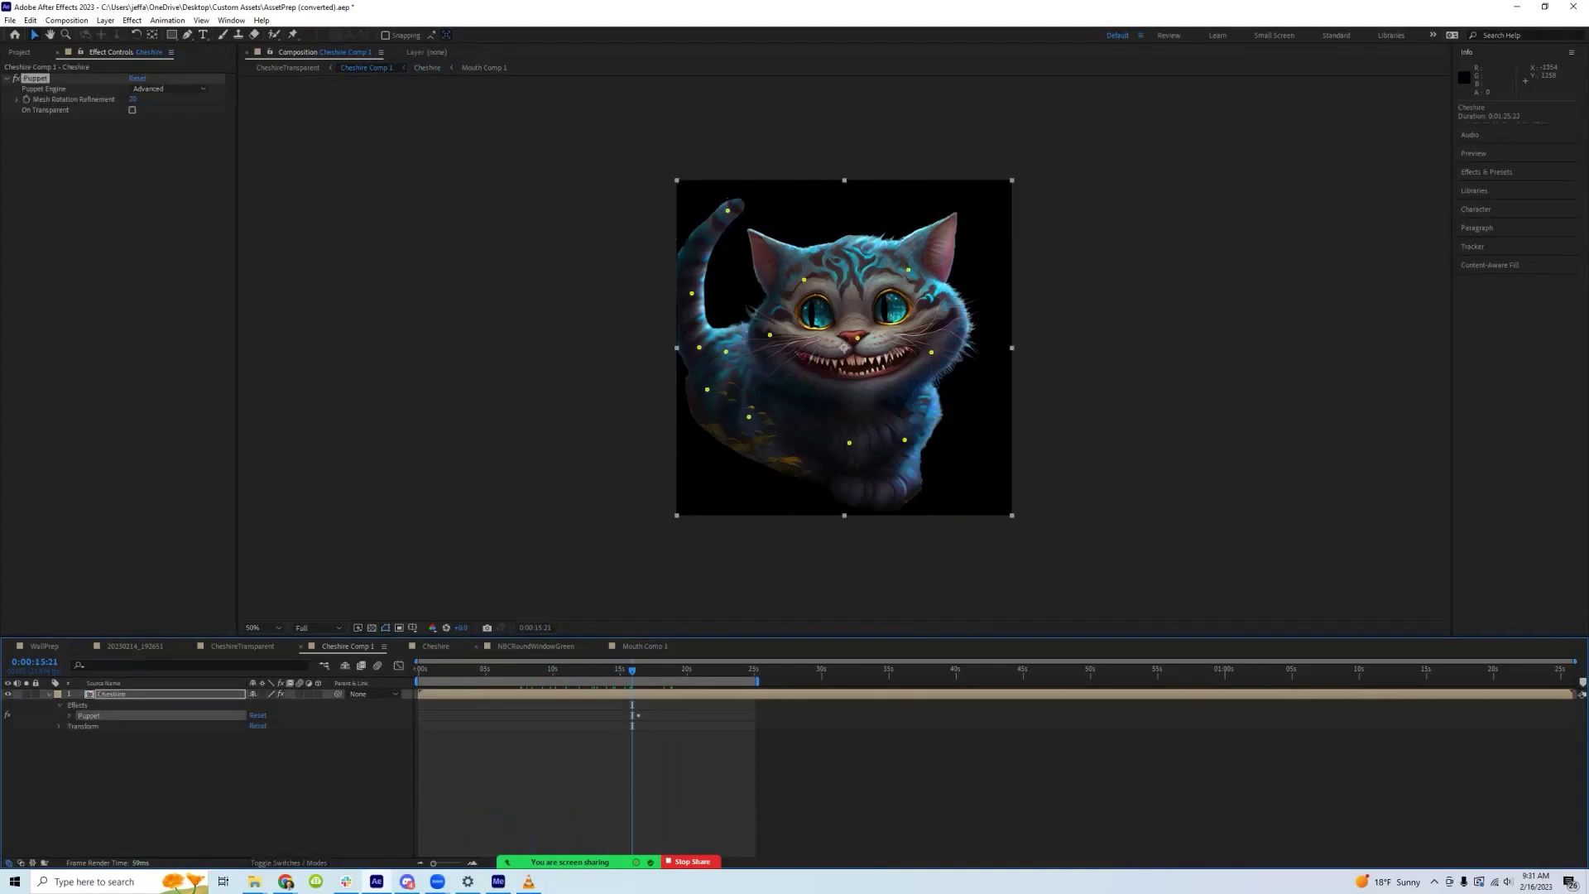
mouse_move(660, 671)
left_mouse_down()
mouse_move(589, 671)
mouse_move(725, 671)
mouse_move(559, 670)
mouse_move(726, 670)
mouse_move(666, 670)
left_mouse_up()
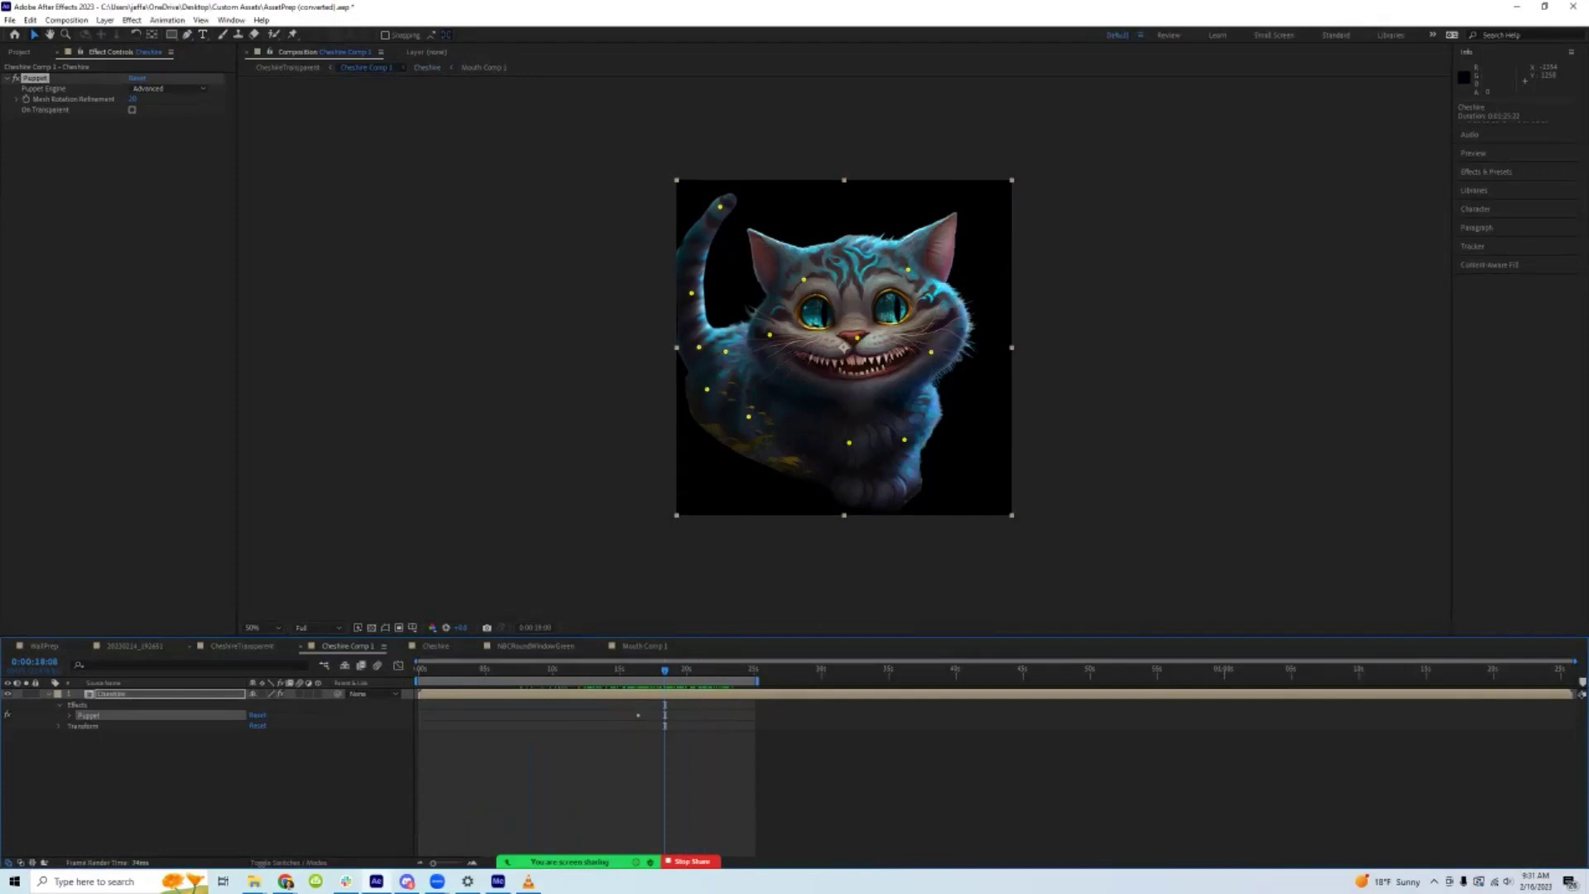
- Open the CheshireTransparent composition and preview the smoke reveal from 0:00:09:17
key("shift+Escape")
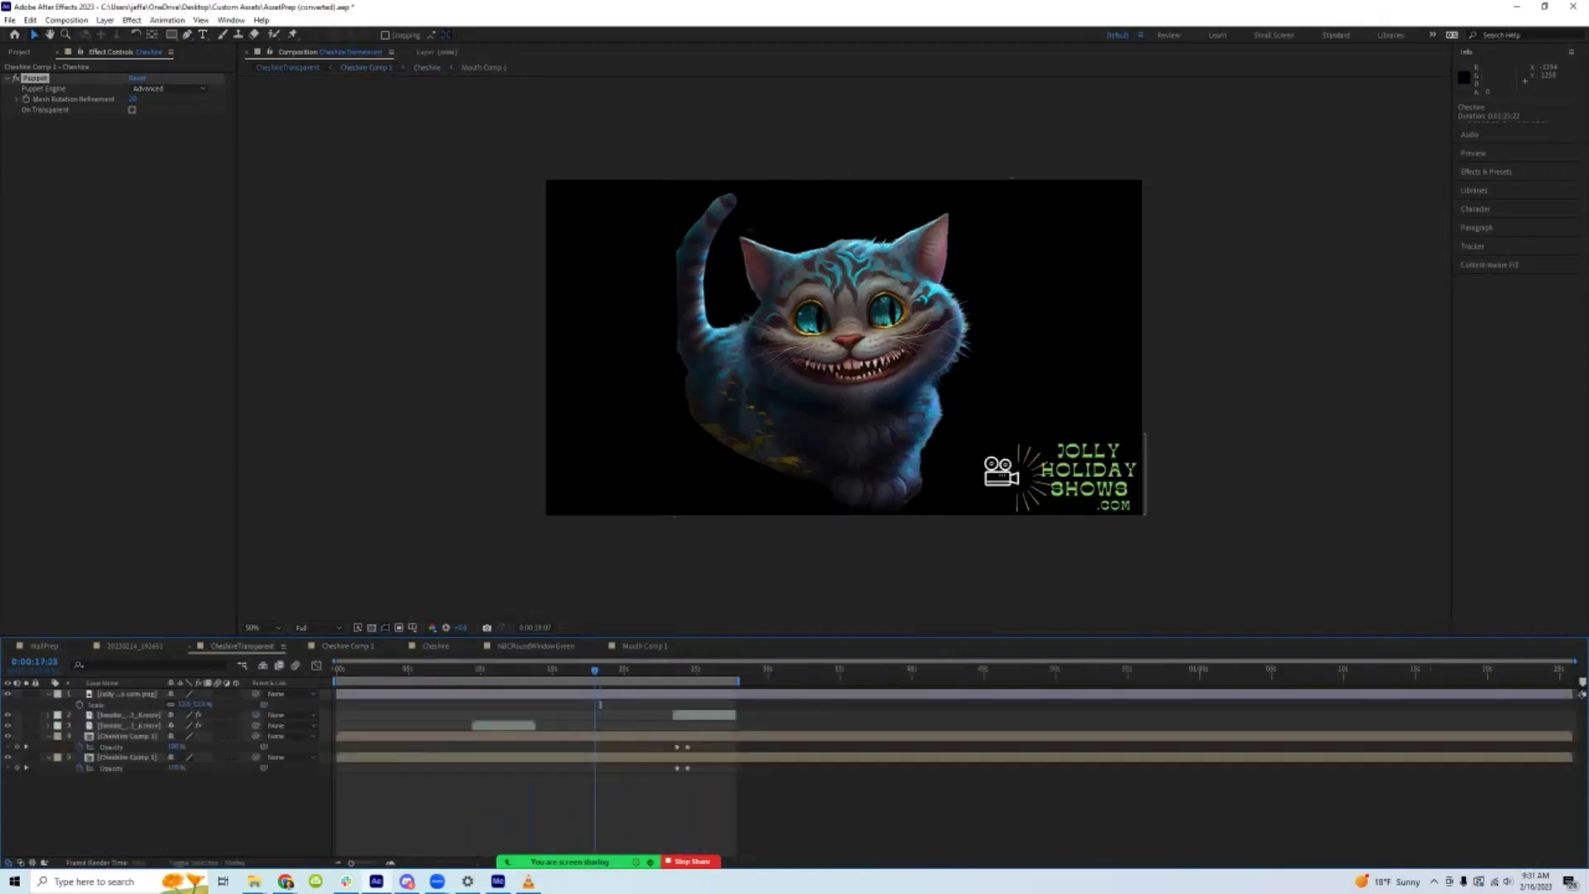
left_click_drag(595, 670, 476, 670)
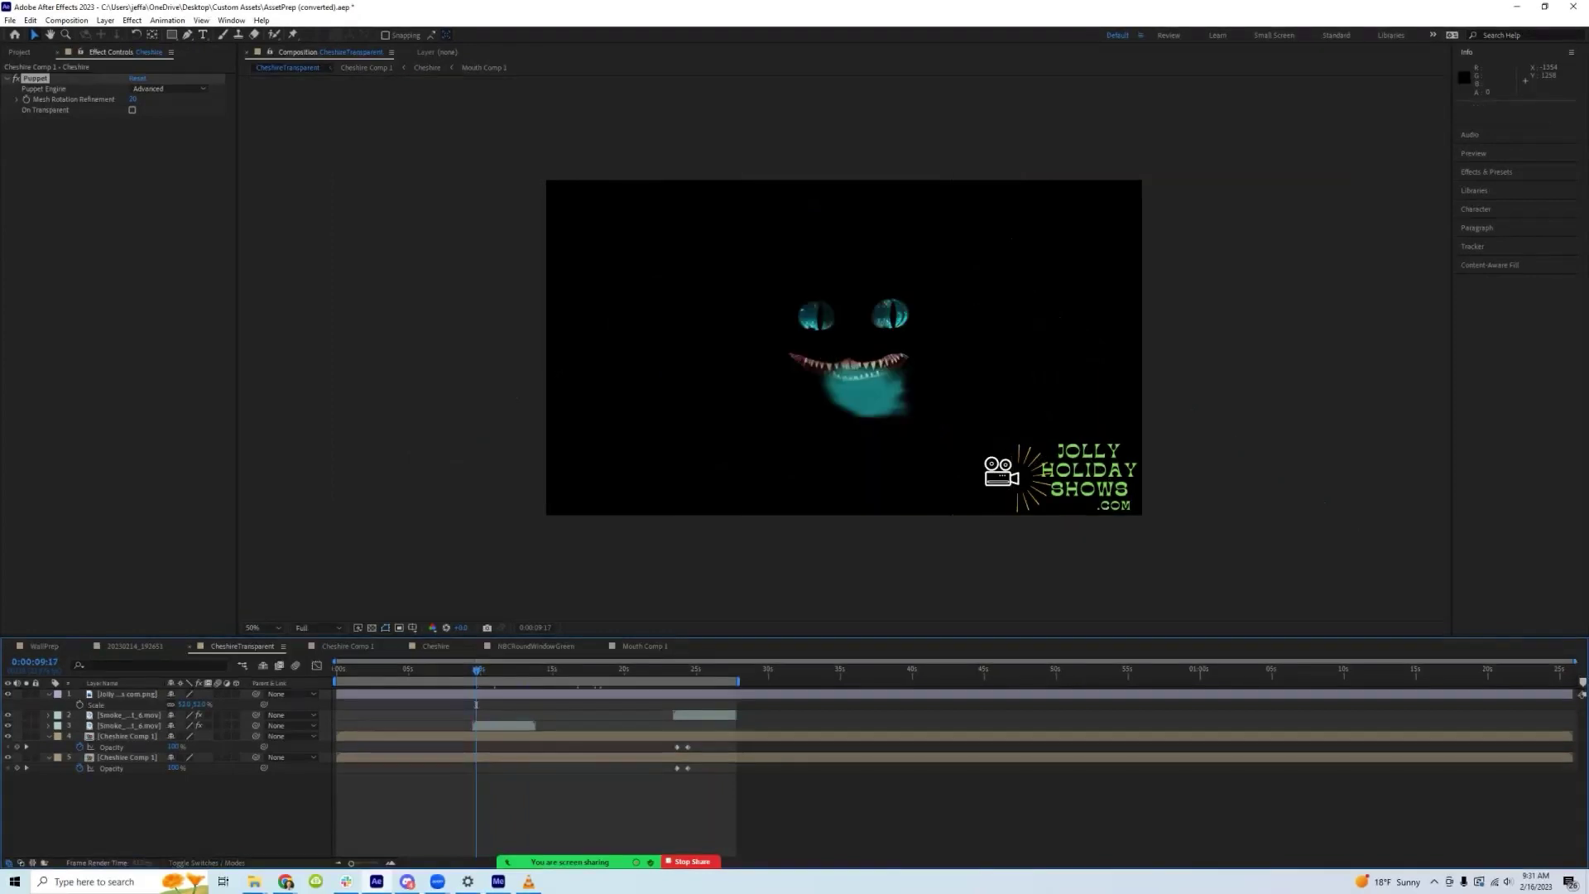
key("space")
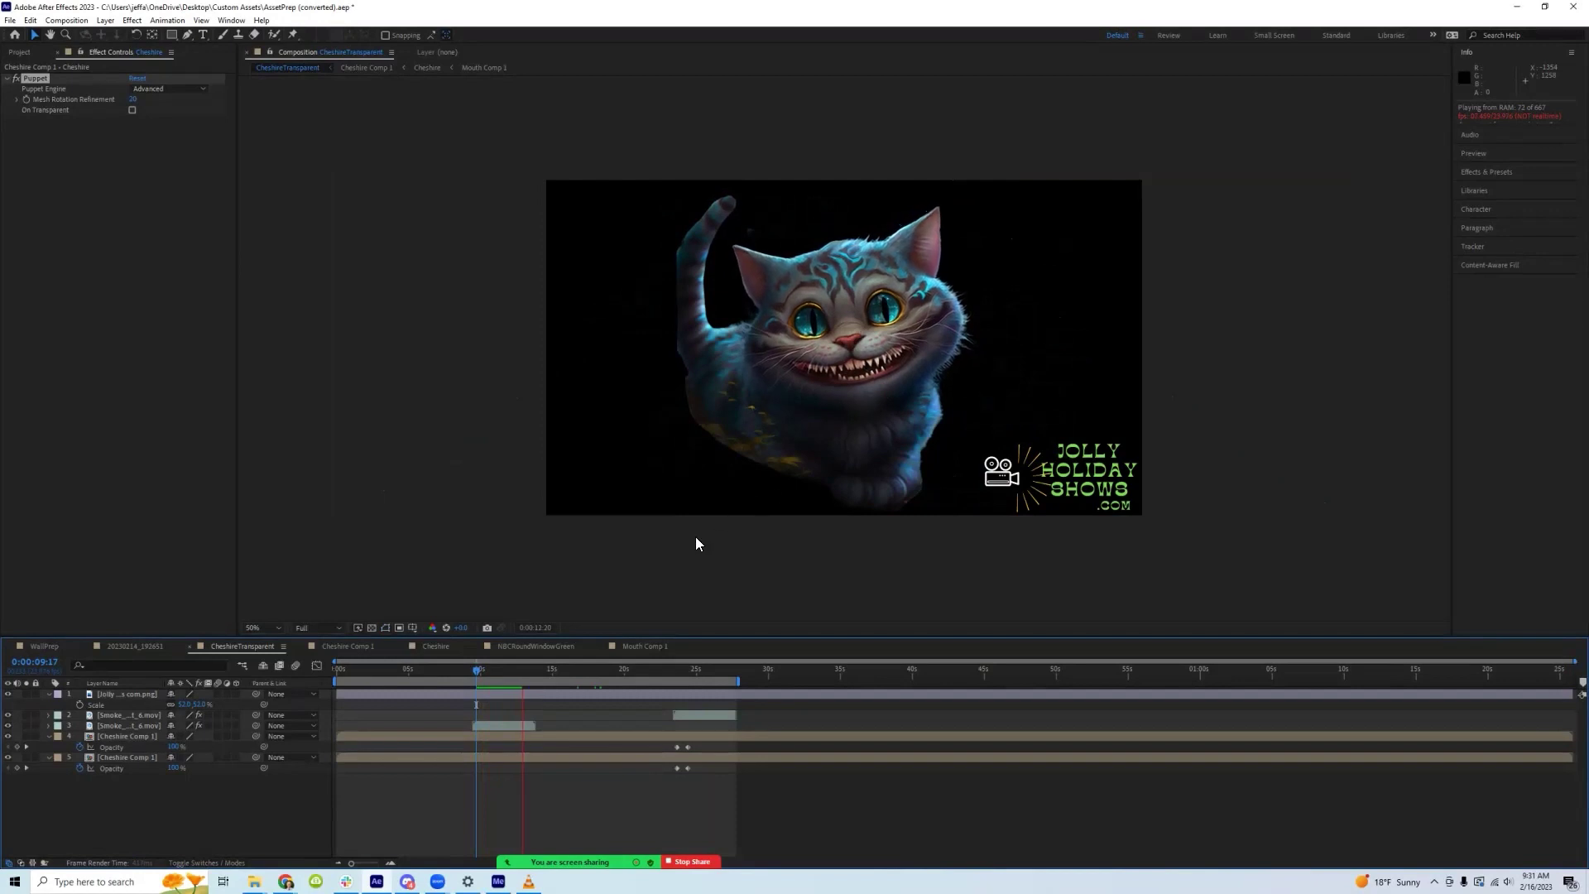
key("space")
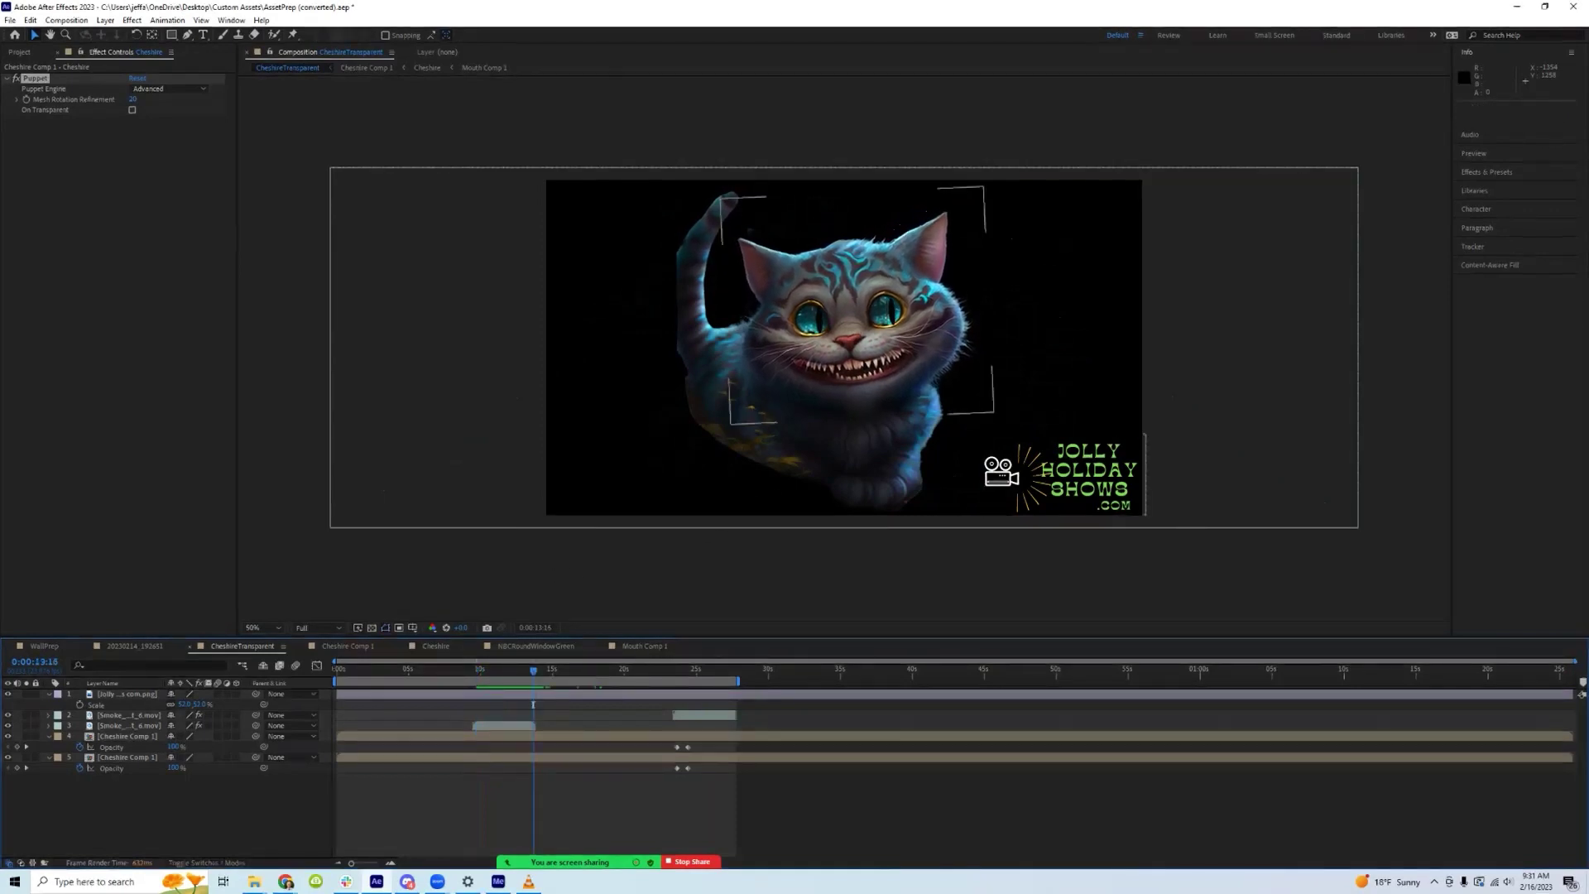
- Select the two Cheshire Comp 1 layers in turn to inspect the mask separating the head from the body
left_click(126, 756)
left_click(127, 736)
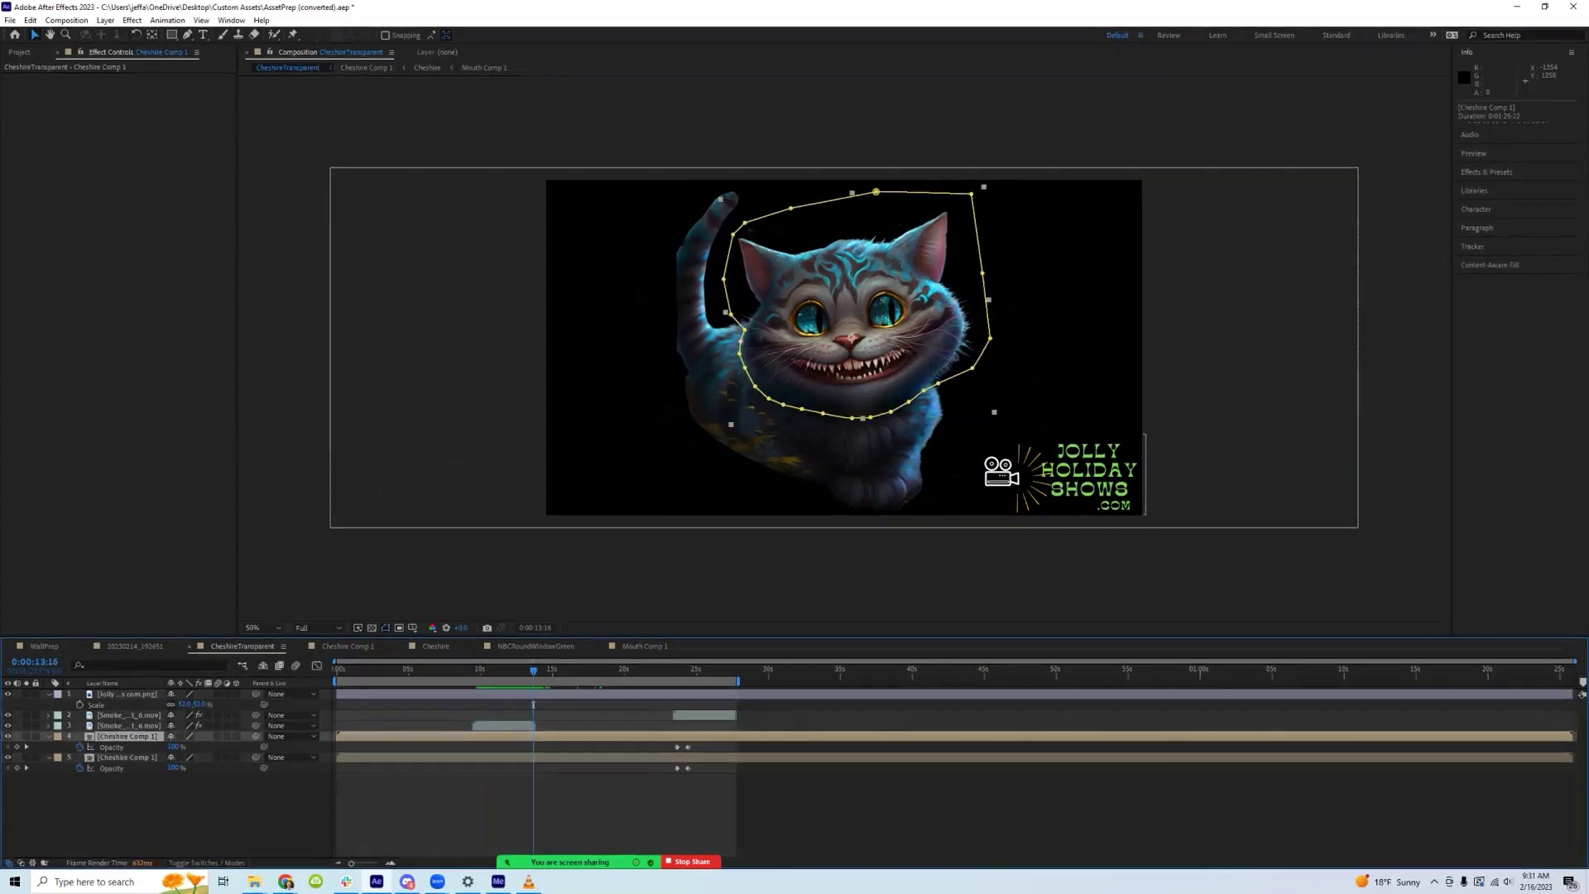
left_click(126, 756)
- Preview the head movement in CheshireTransparent and step back through it frame by frame
mouse_move(533, 669)
left_mouse_down()
mouse_move(592, 670)
mouse_move(524, 670)
left_mouse_up()
key("space")
key("Page_Up")
key("Page_Up")
key("Page_Up")
key("Page_Up")
key("Page_Up")
key("Page_Up")
key("Page_Up")
key("Page_Up")
key("Page_Up")
key("Page_Up")
key("Page_Up")
key("Page_Up")
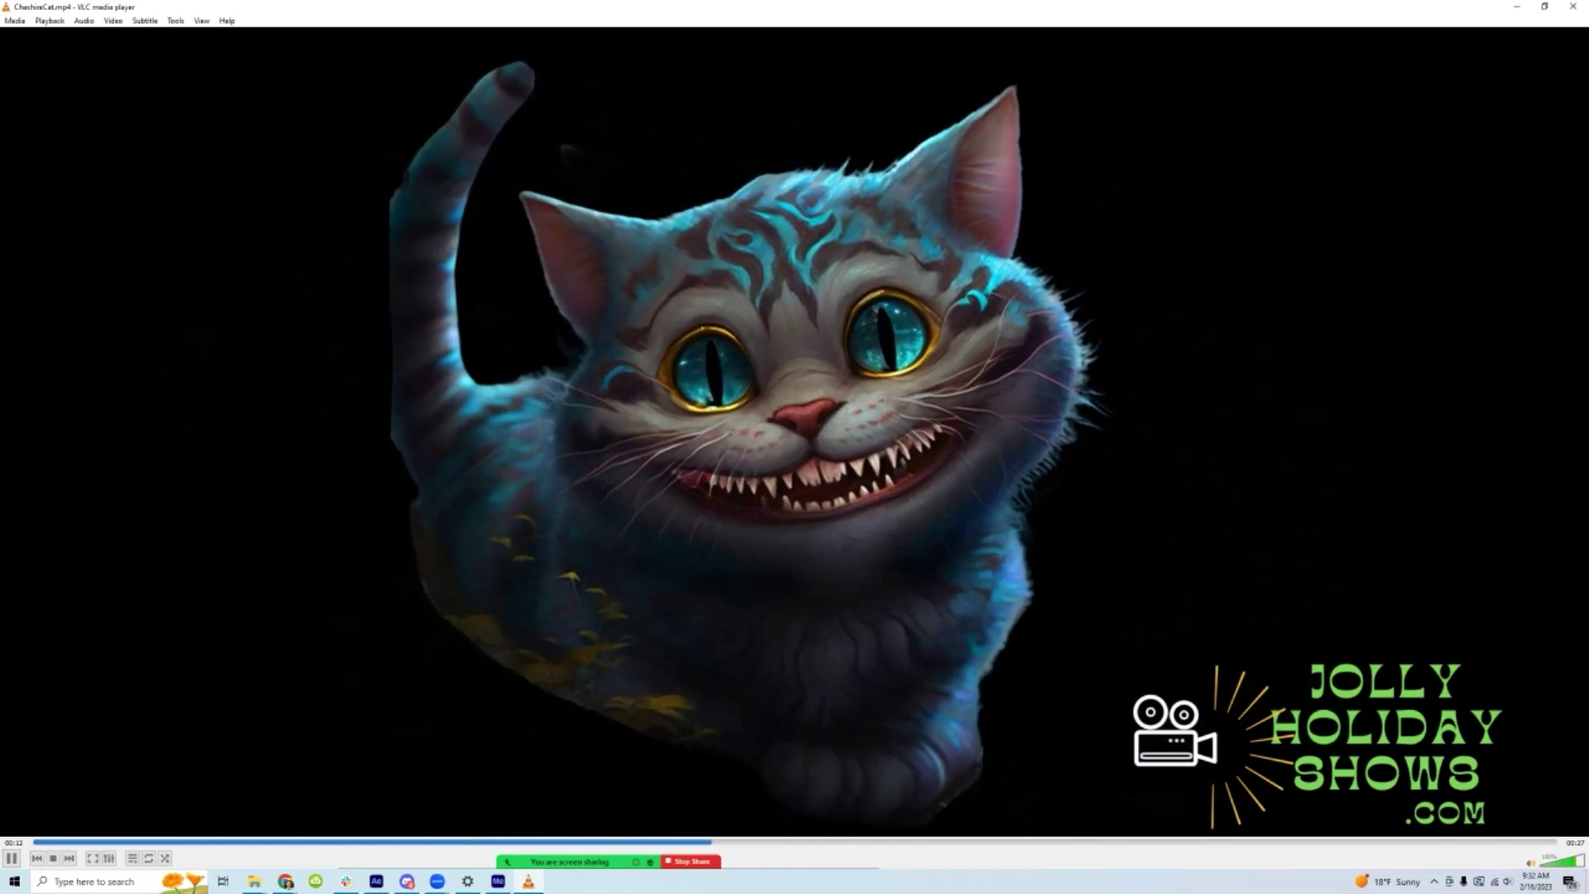
- Pause CheshireCat.mp4 in VLC, switch to File Explorer, and browse the images in the Midjourney folder
key("space")
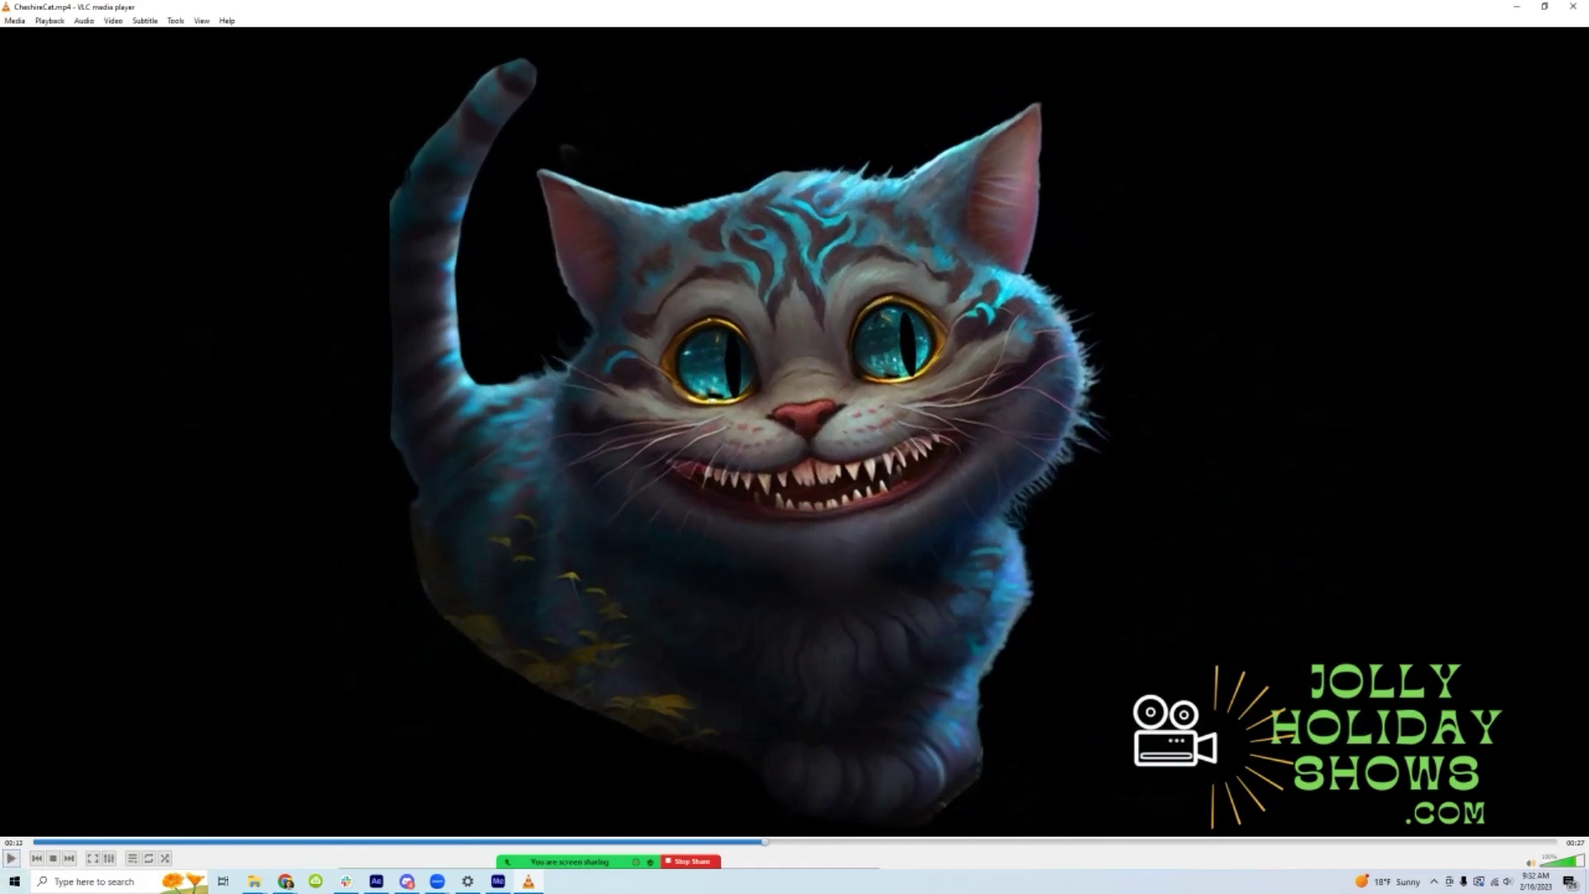
left_click(254, 882)
left_click(141, 819)
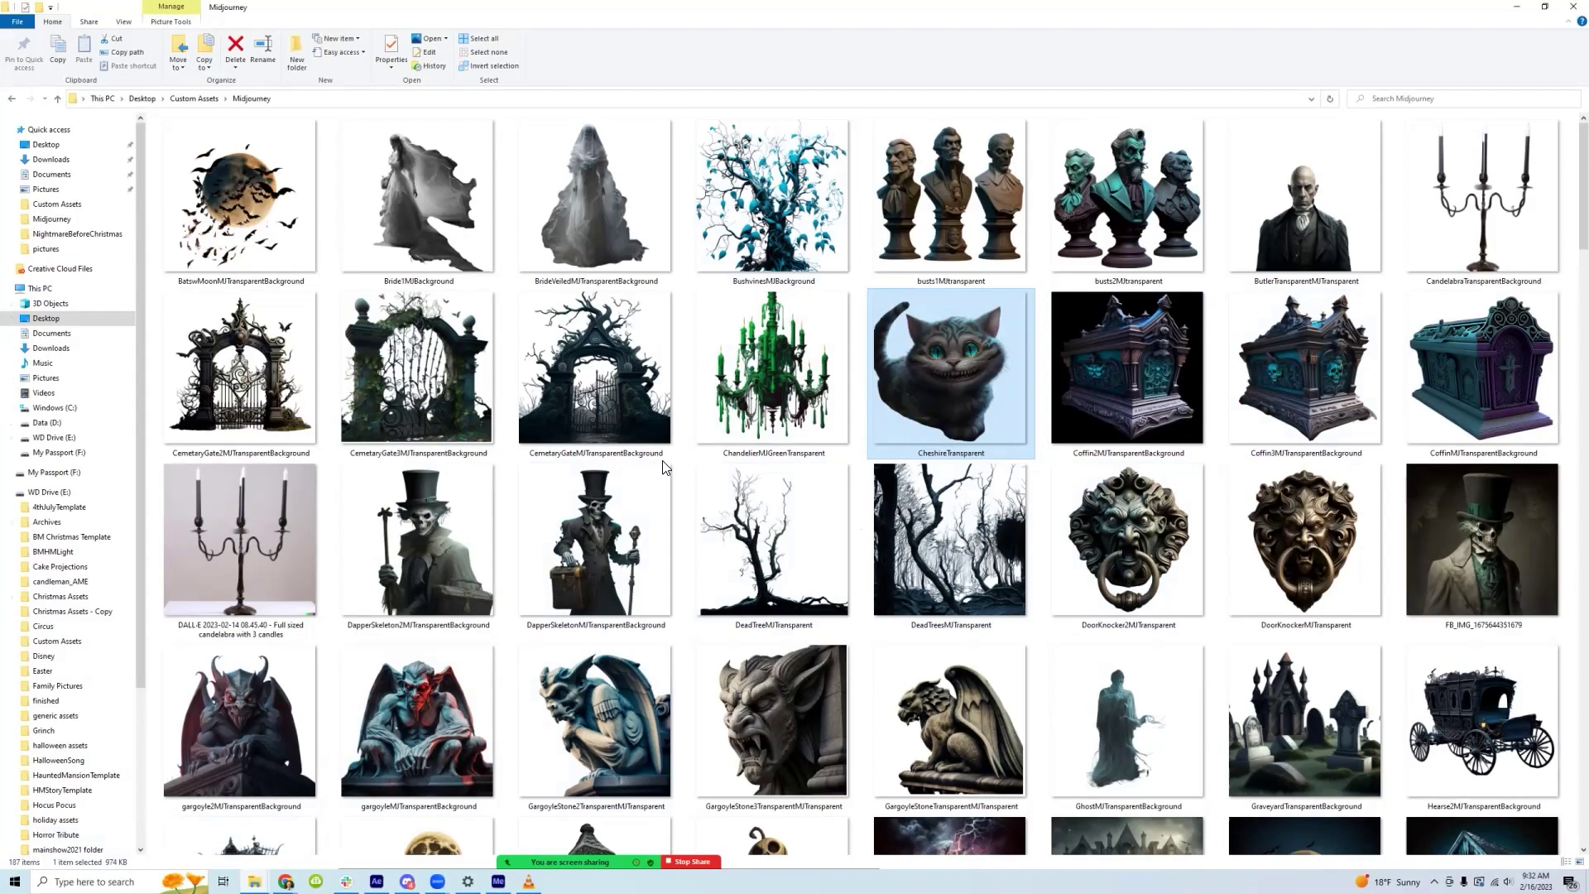
scroll(842, 621, "down", 3)
scroll(842, 616, "down", 12)
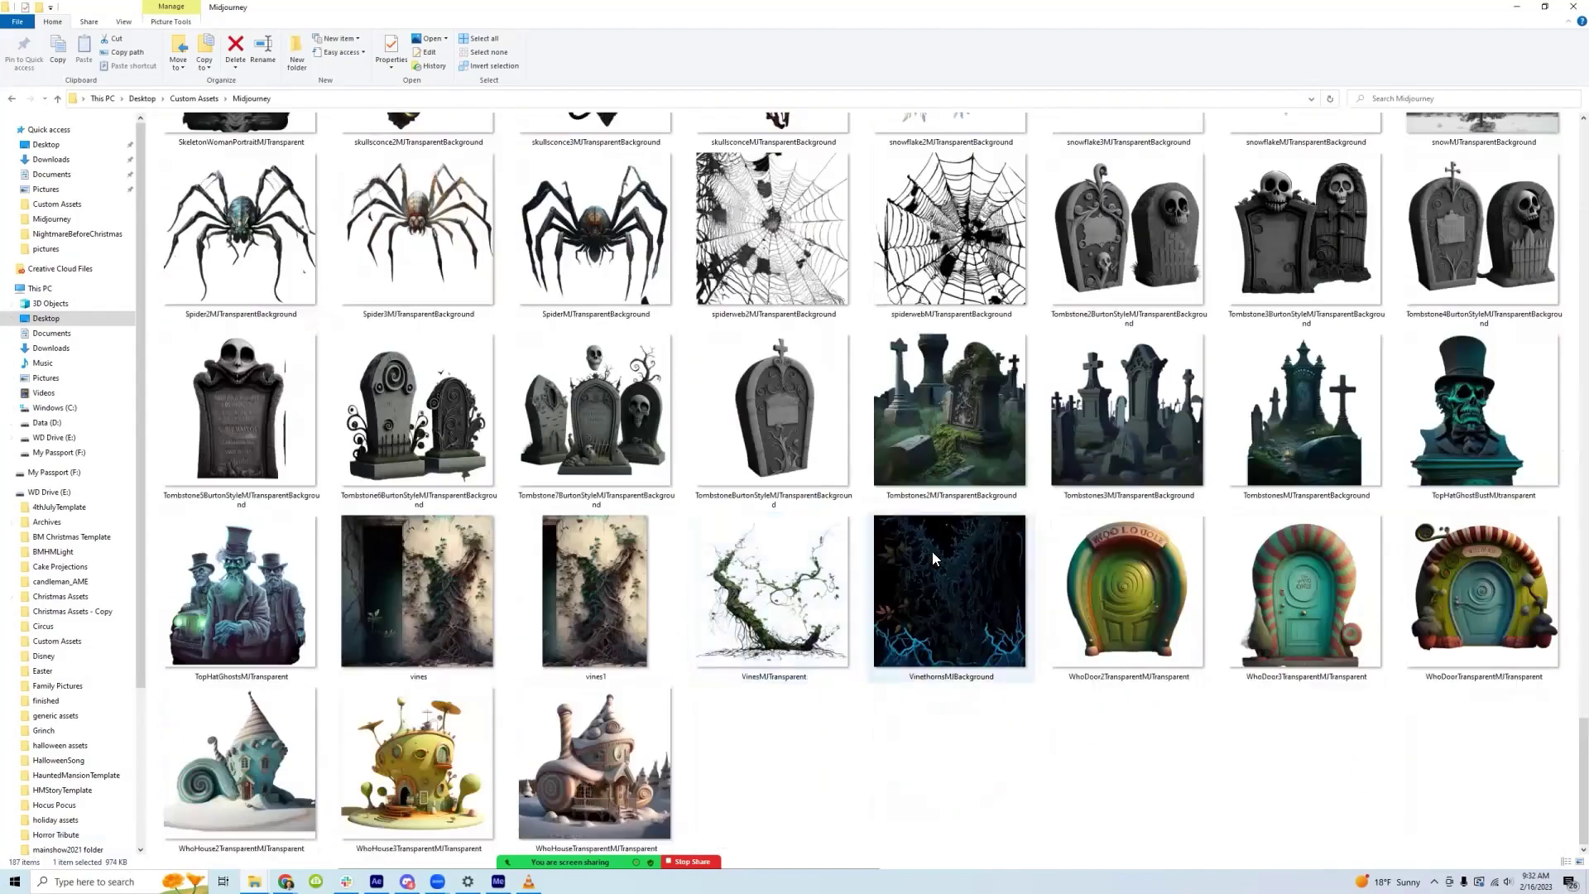